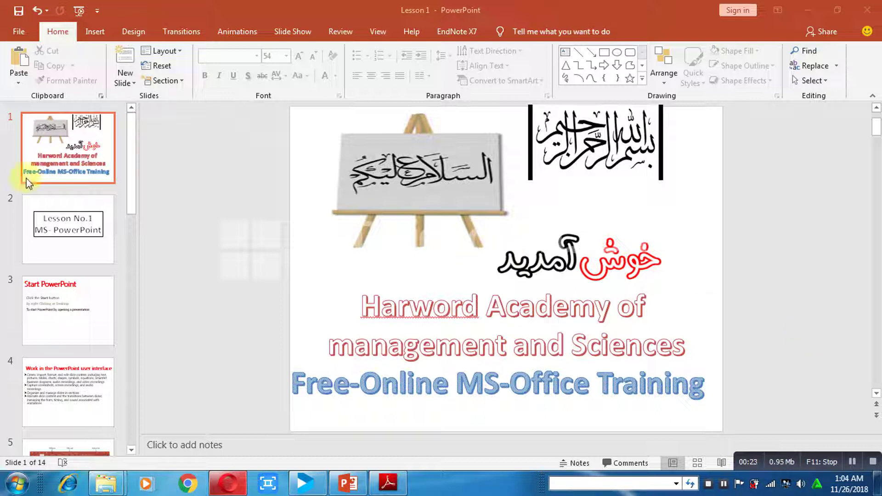
Move from the title slide through slide 2 to slide 3, 'Start PowerPoint'
click(50, 225)
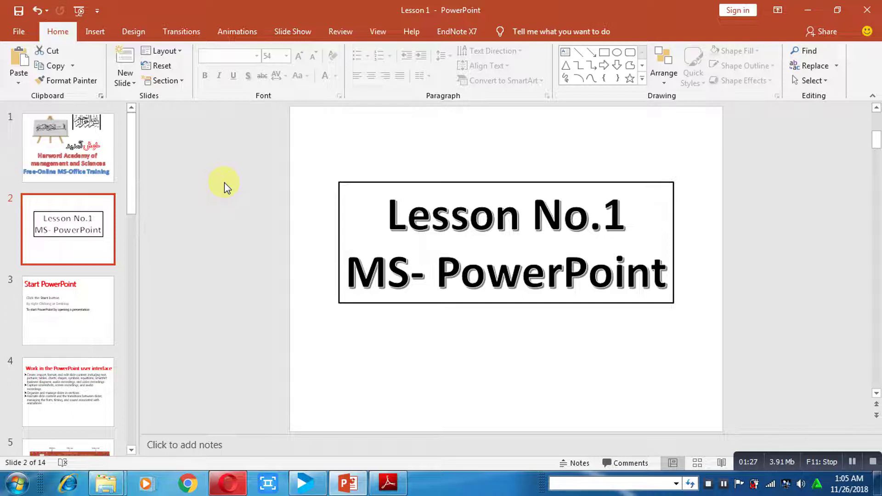
click(60, 304)
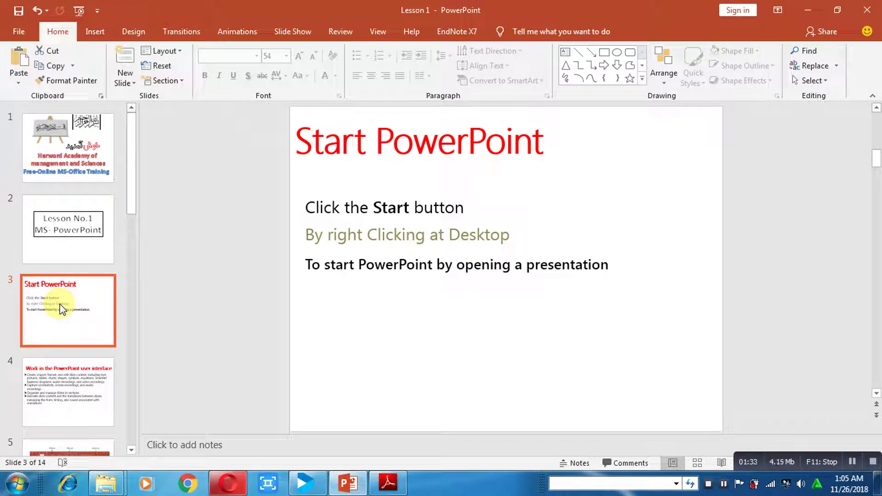
Minimize PowerPoint and the Opera browser, then reveal the bare Windows desktop
click(806, 10)
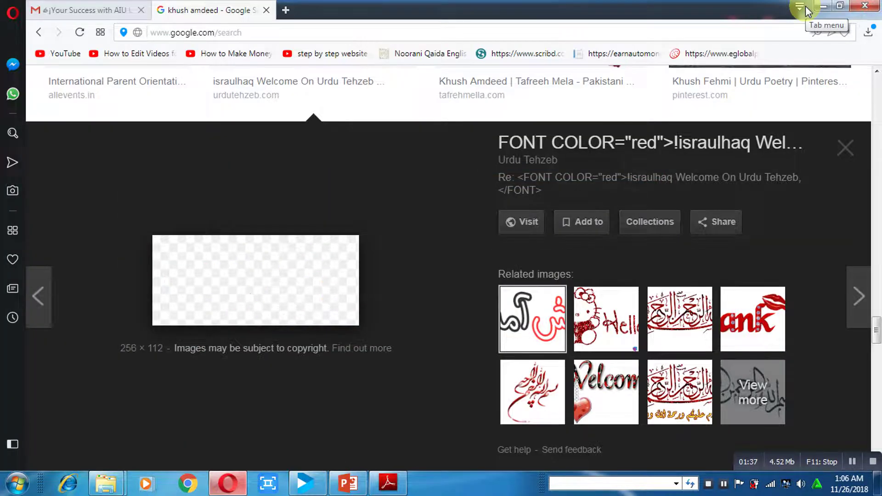
click(809, 9)
click(822, 8)
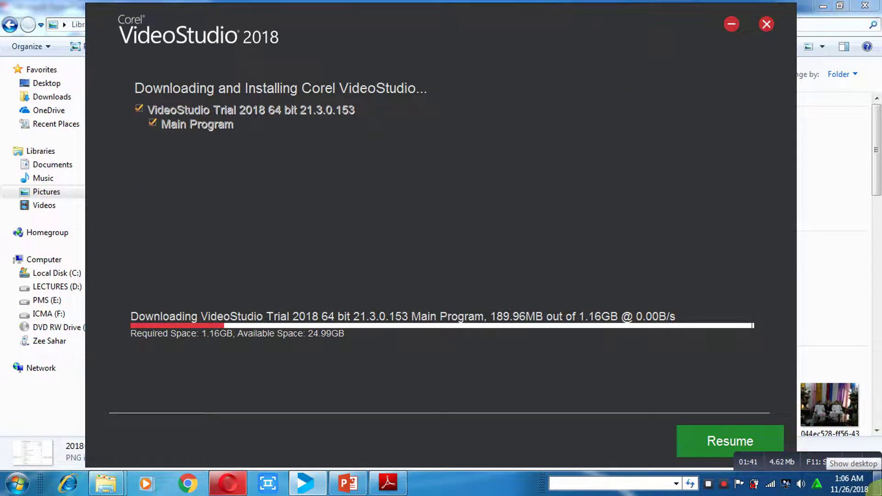
click(877, 482)
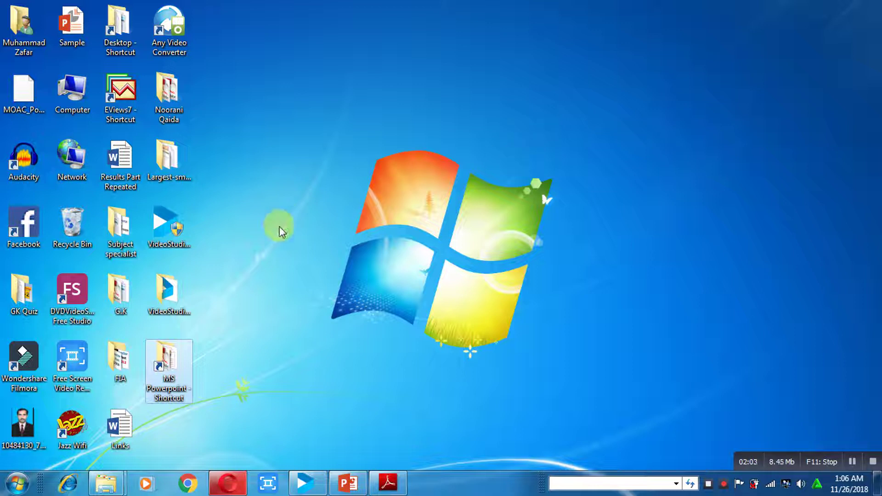
Launch PowerPoint 2010 by searching 'powe' in the Start menu
click(16, 484)
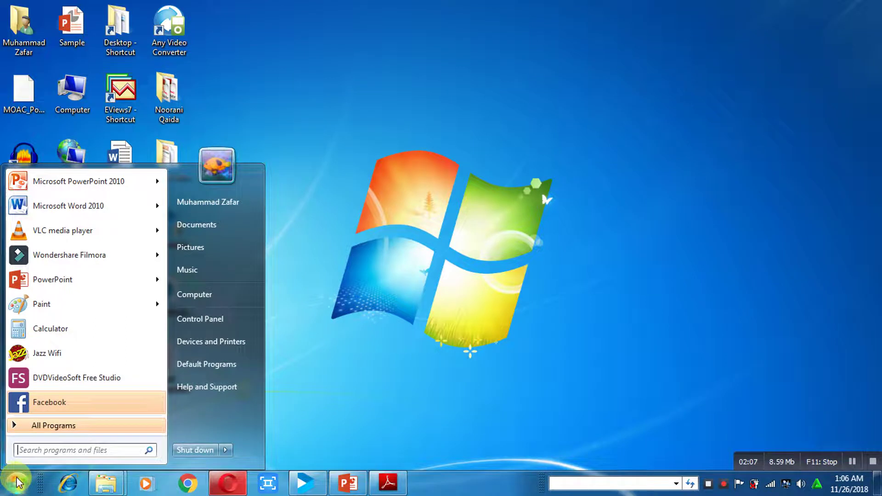
click(48, 446)
text(po)
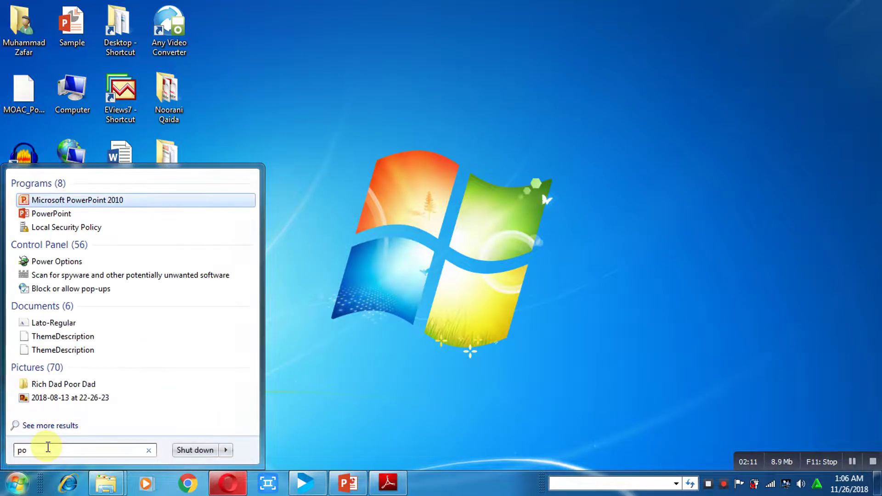
text(we)
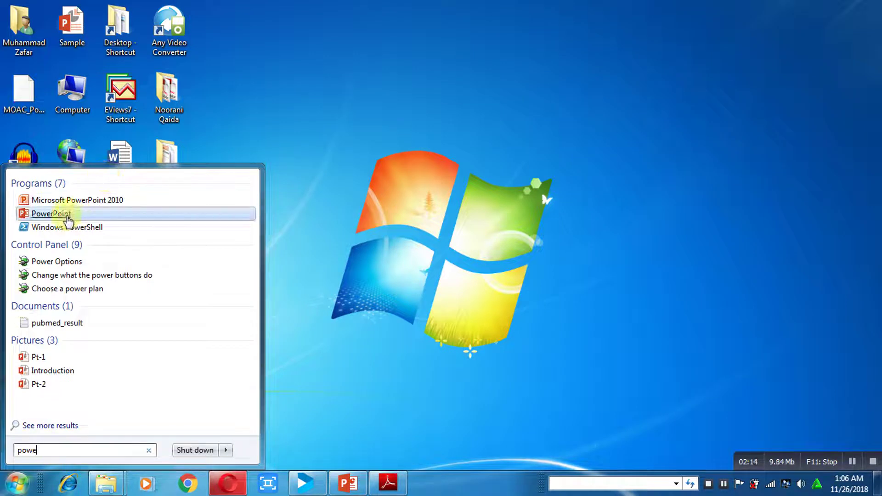
click(99, 203)
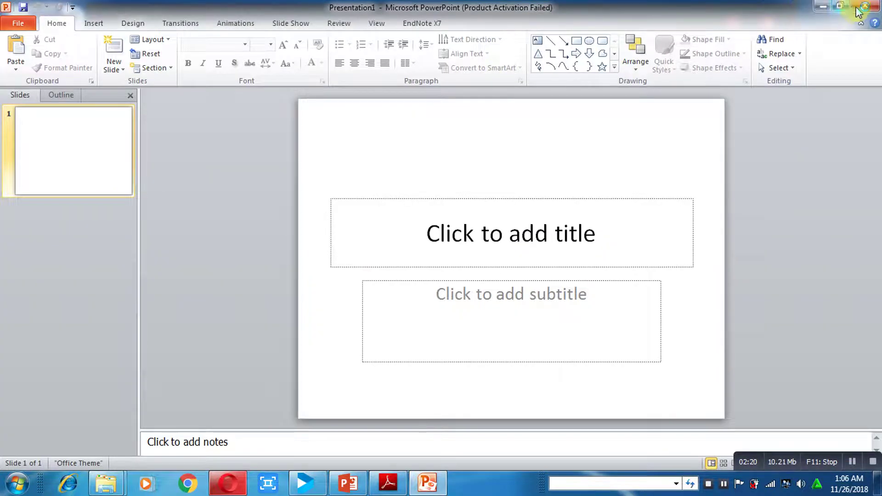
Dismiss the Activation Wizard warning and close PowerPoint 2010 again
click(865, 7)
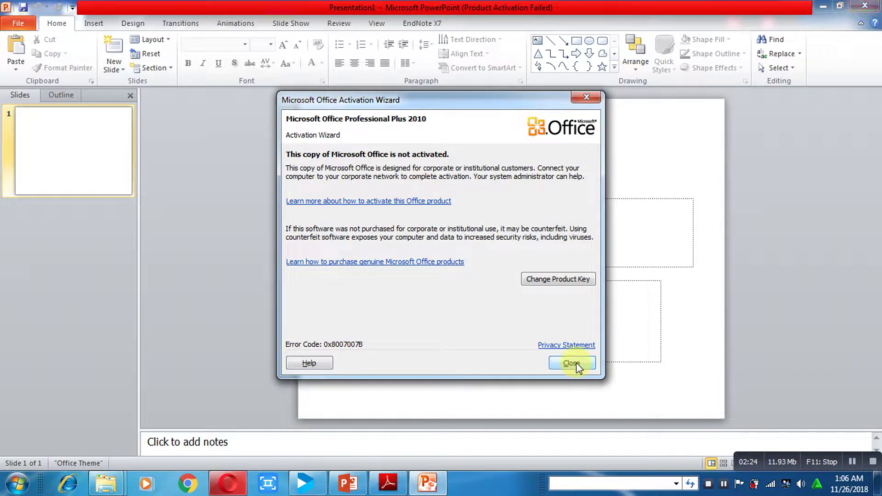
click(576, 361)
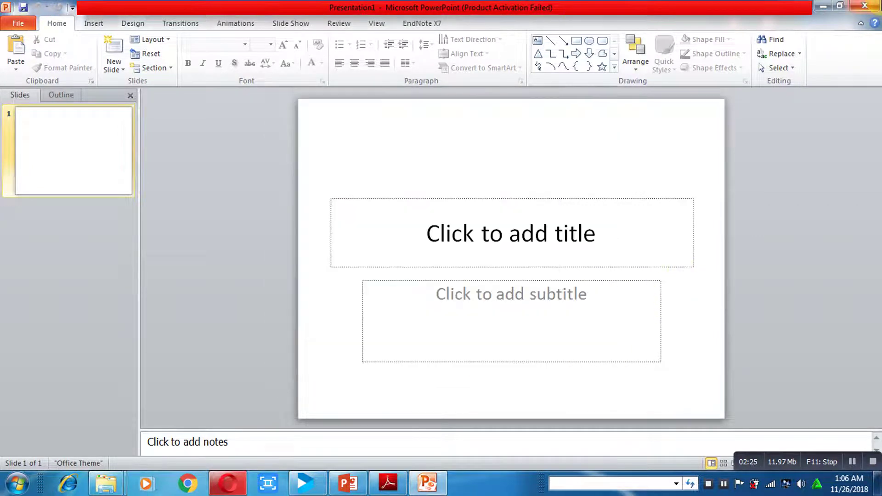
click(864, 6)
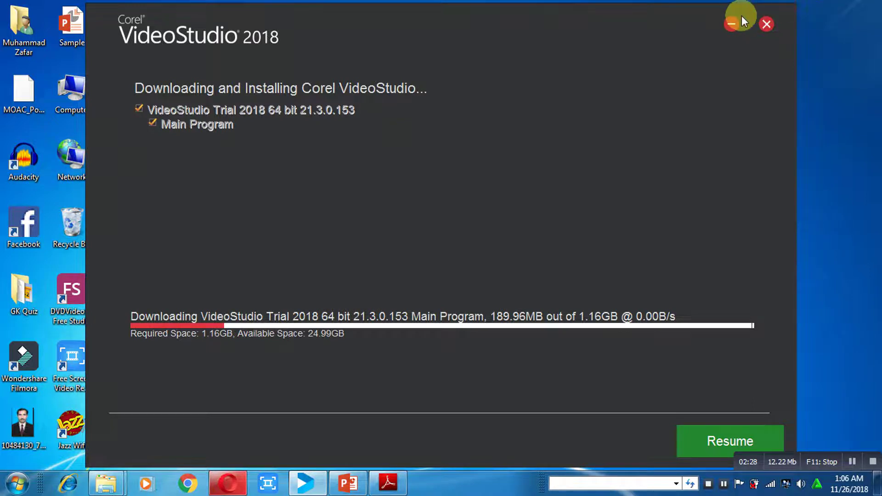
Minimize the VideoStudio installer and expand Microsoft Office under All Programs
click(728, 22)
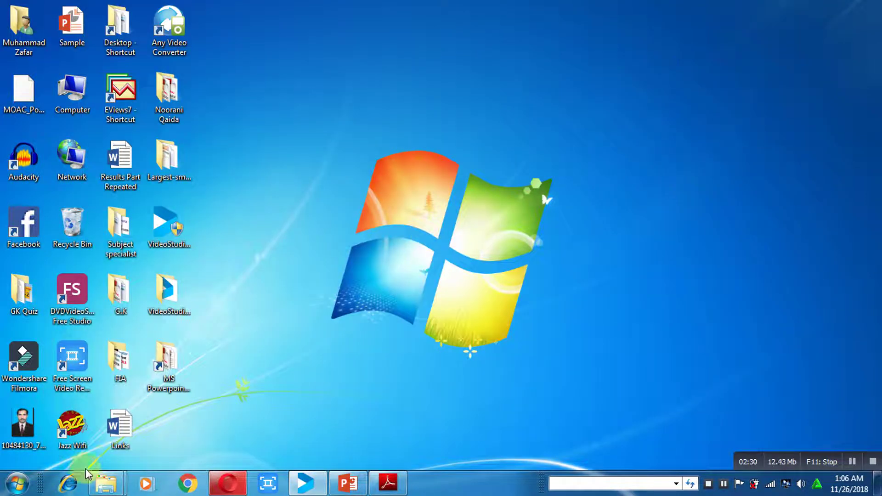
click(3, 490)
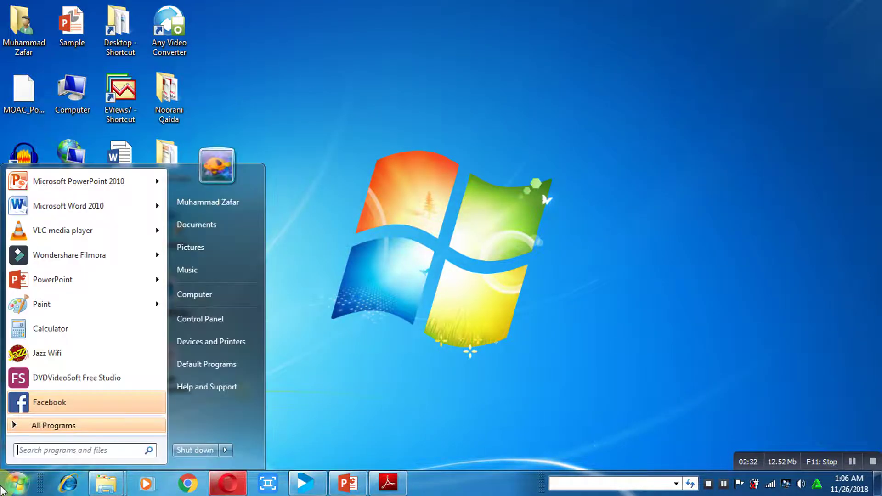
click(53, 426)
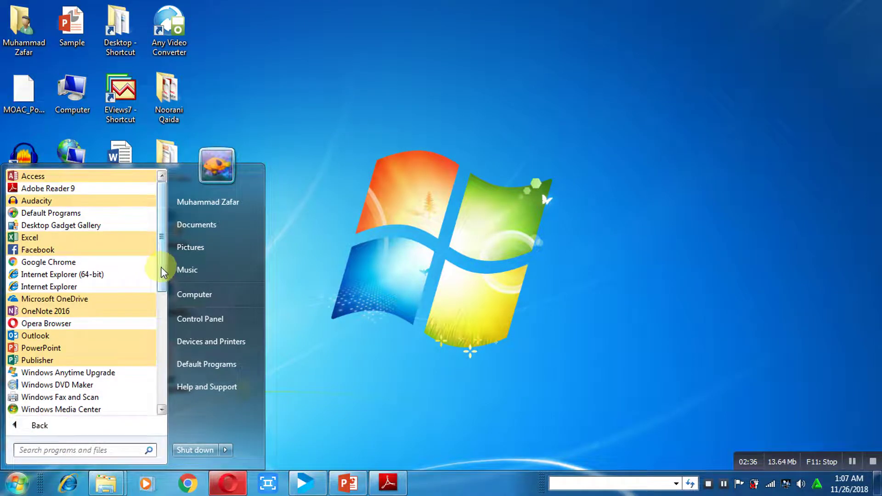
drag(161, 267, 165, 373)
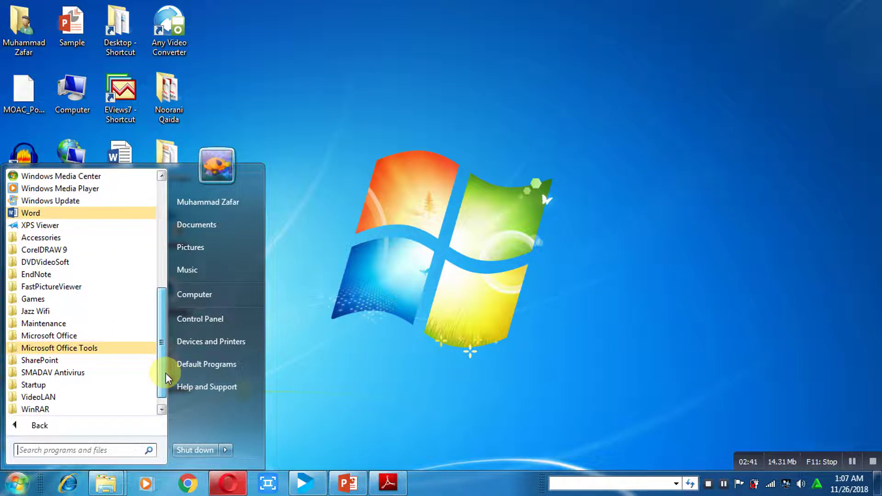
click(49, 336)
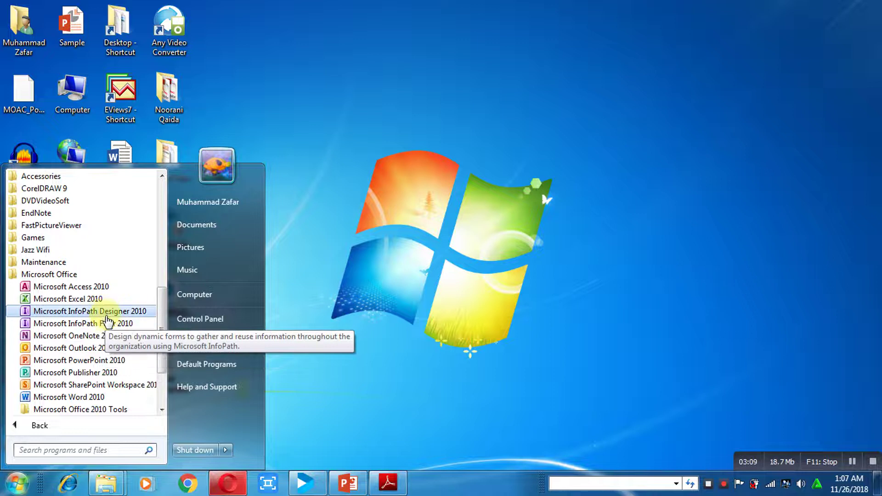
Launch Microsoft PowerPoint 2010, dismiss its activation warning, and close it
click(93, 360)
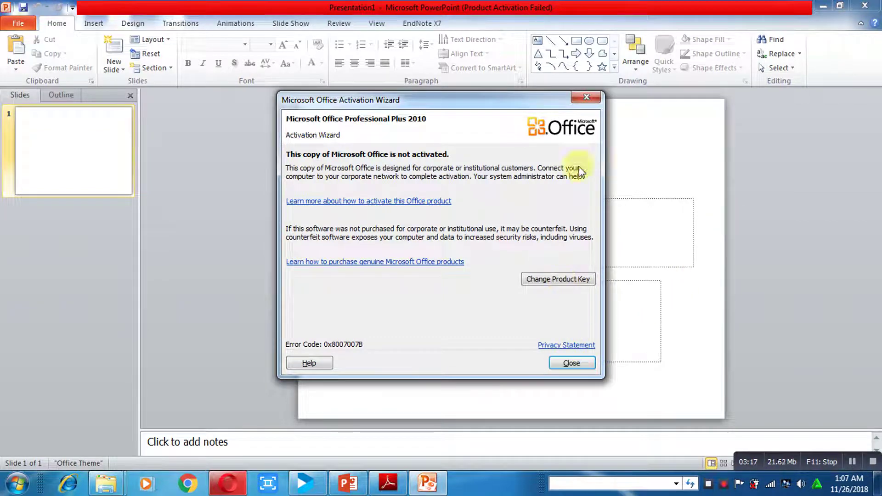
click(579, 100)
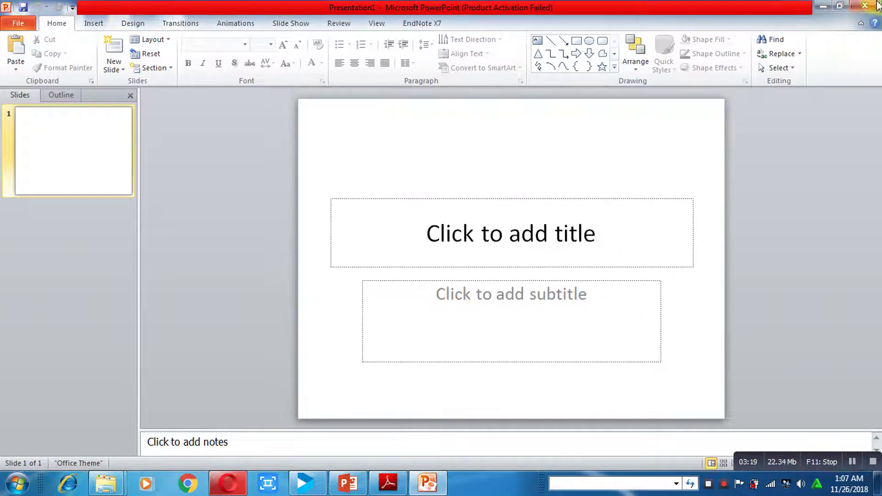
click(872, 8)
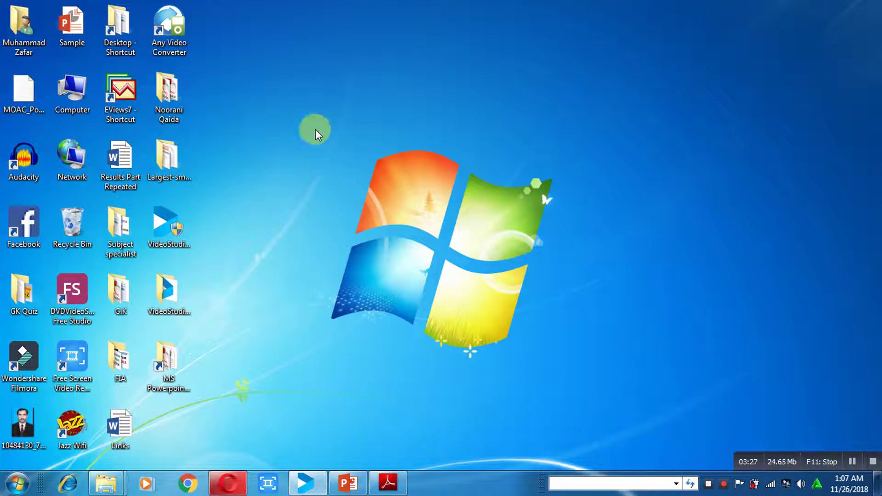
Create a new PowerPoint presentation on the desktop, abandoning the 'training' rename to keep the default name
right_click(270, 108)
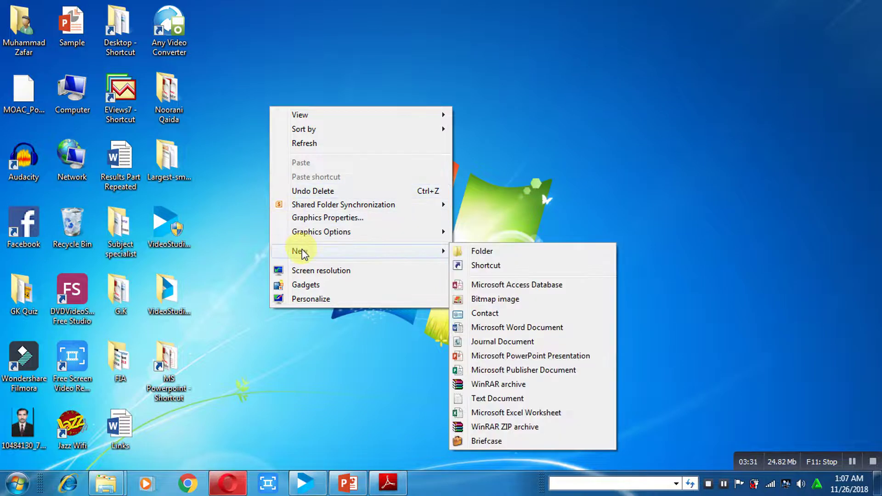
mouse_move(358, 251)
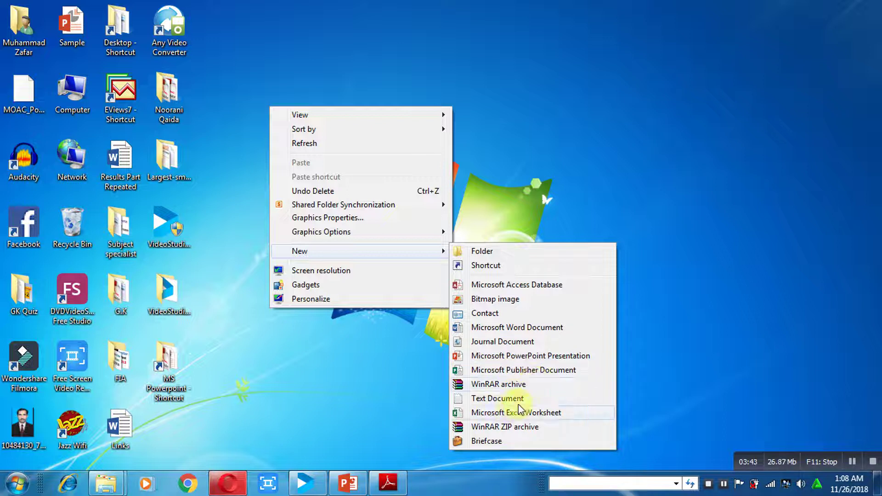
click(500, 356)
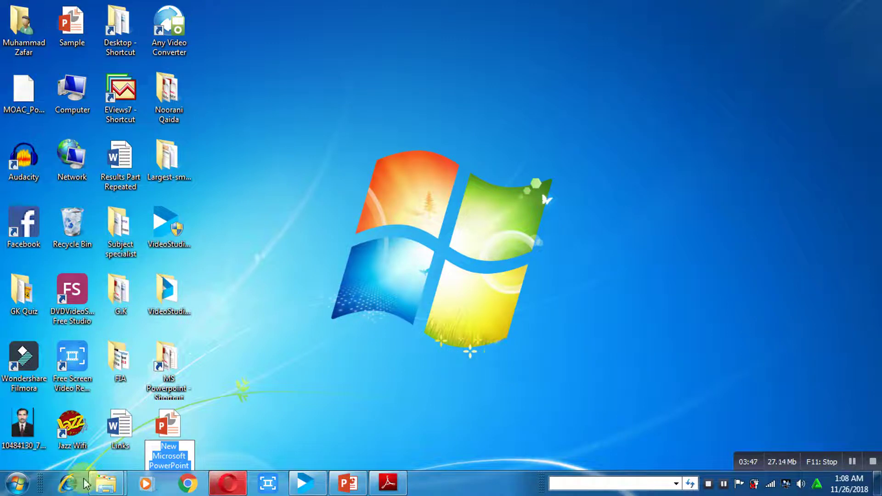
click(168, 448)
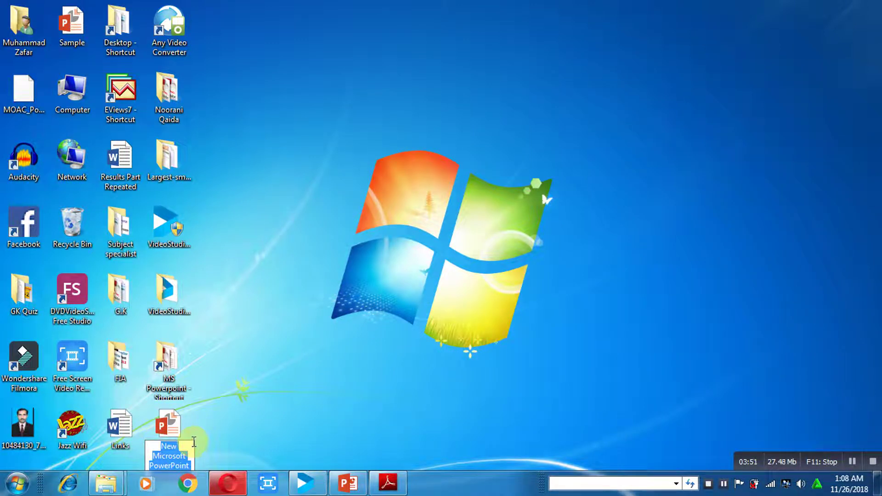
text(tr)
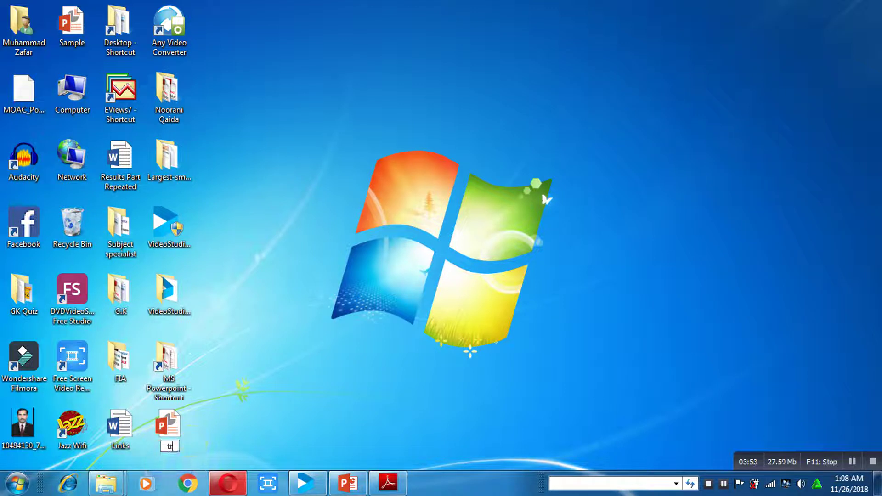
text(aini)
text(ng)
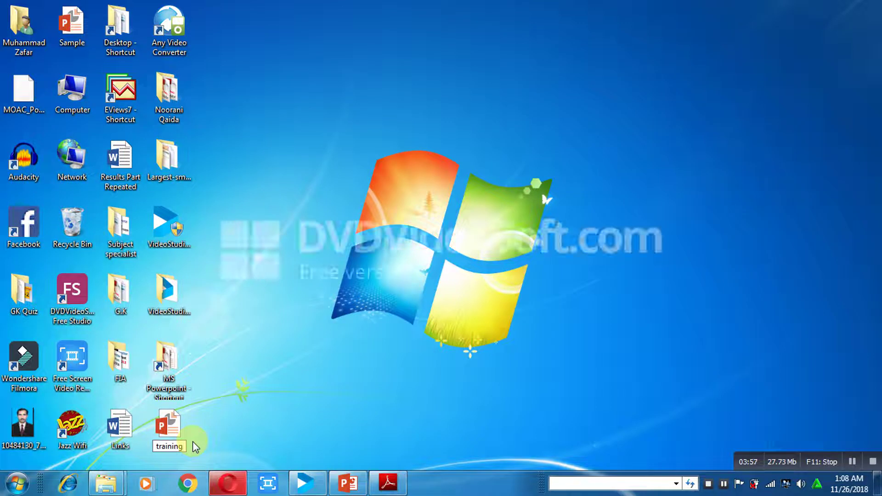
key(BackSpace)
key(BackSpace)
key(BackSpace)
click(240, 397)
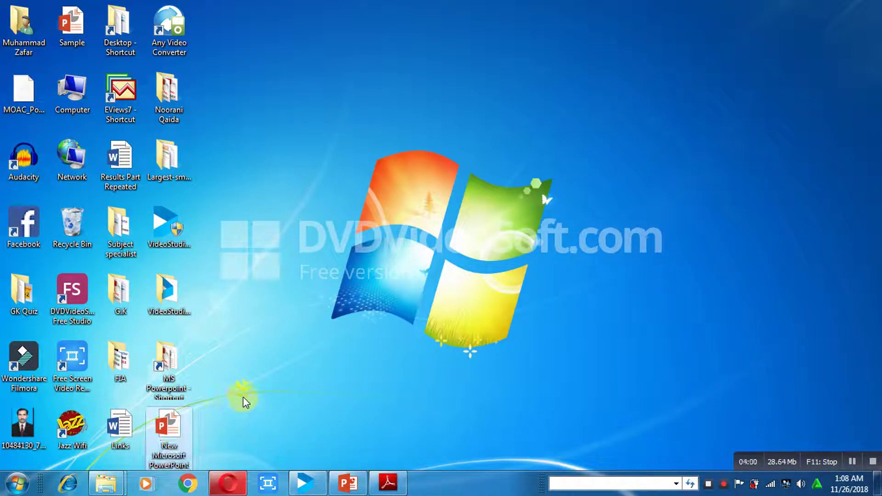
click(177, 417)
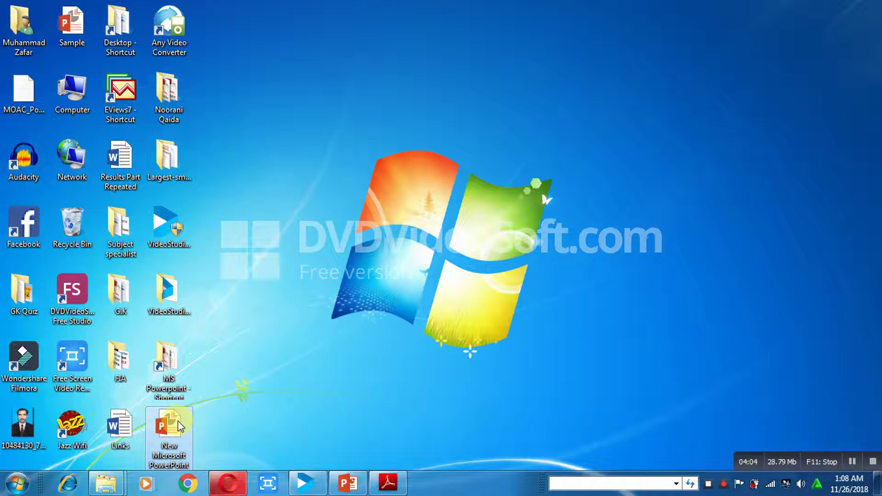
Open 'New Microsoft PowerPoint Presentation' from the desktop and view its File Info (0 slides, 26.5KB)
double_click(178, 421)
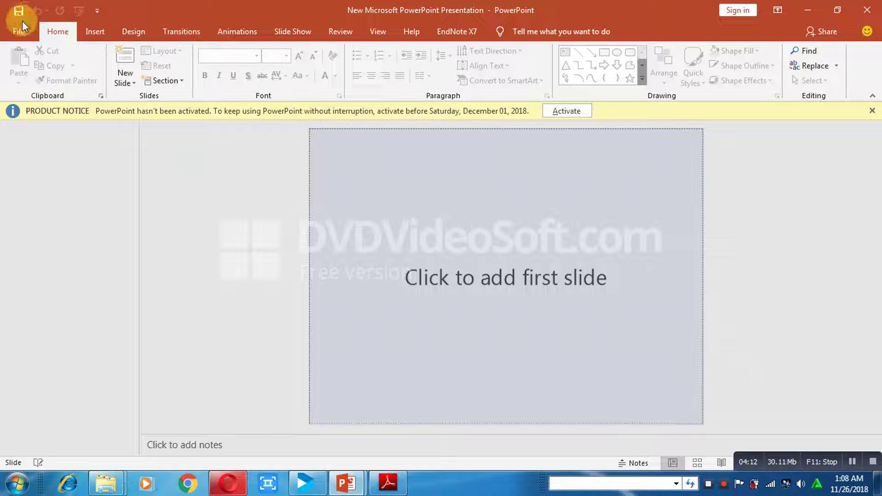
click(17, 32)
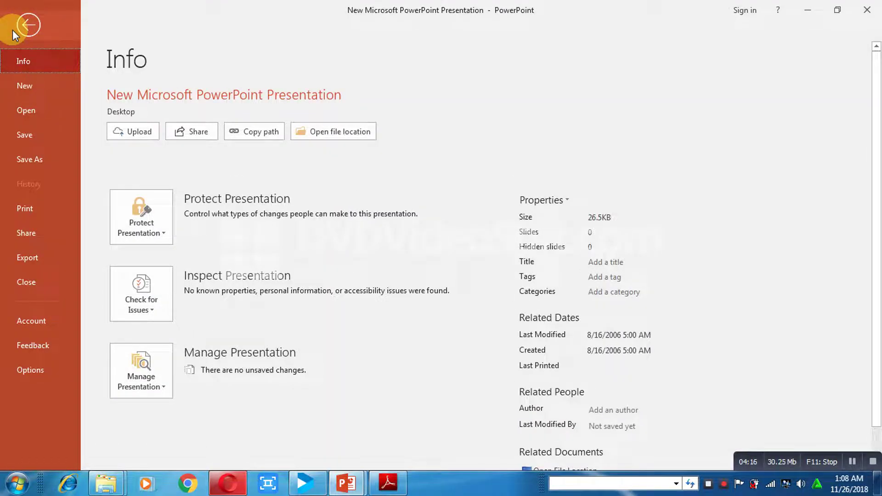
Open Lesson 1 from the Recent presentations list in the File backstage
click(22, 109)
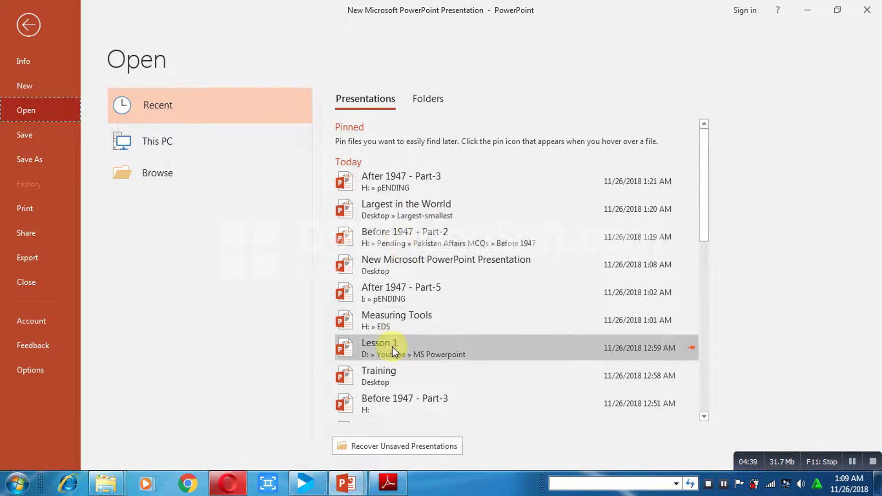
click(391, 350)
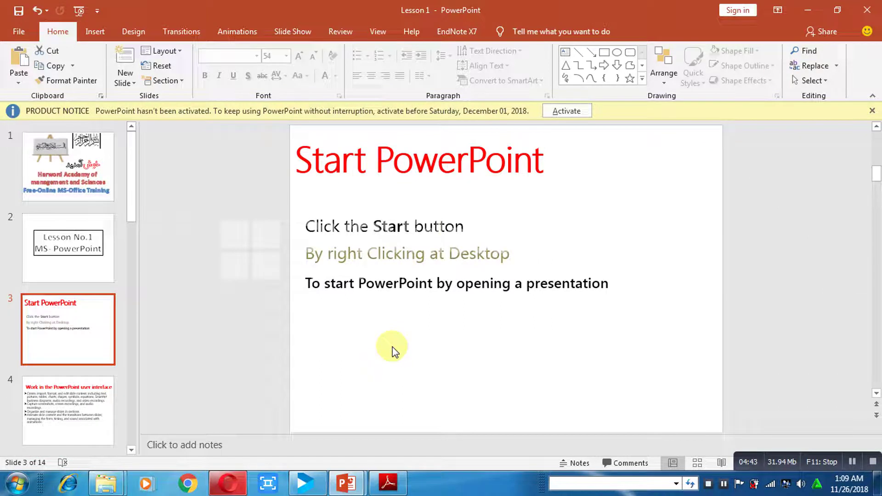
Dismiss the Product Notice bar, view slide 2, then return to slide 3
click(874, 110)
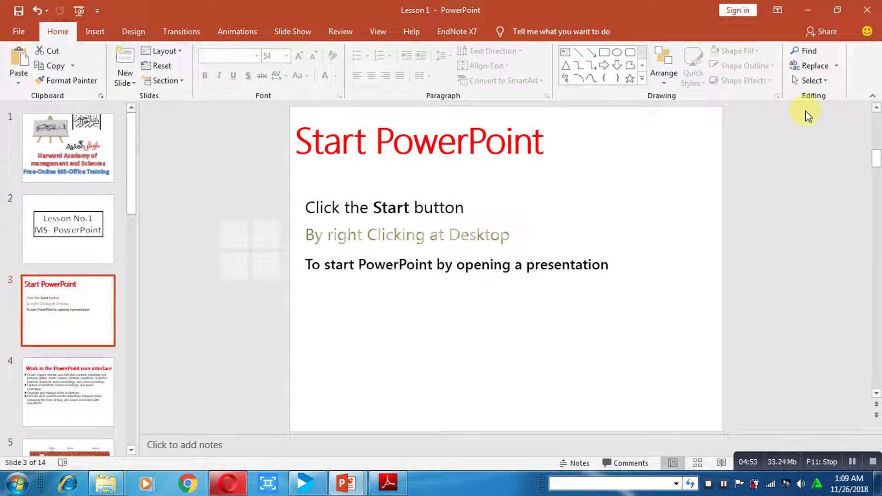
click(89, 246)
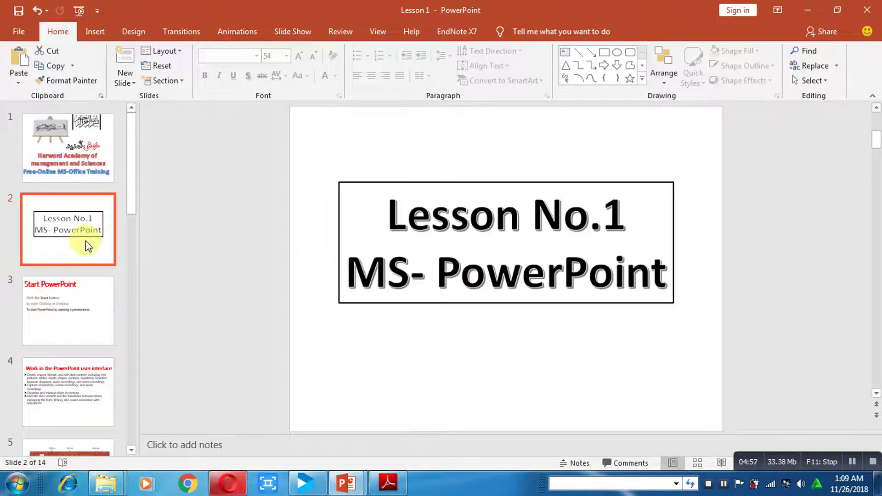
click(54, 303)
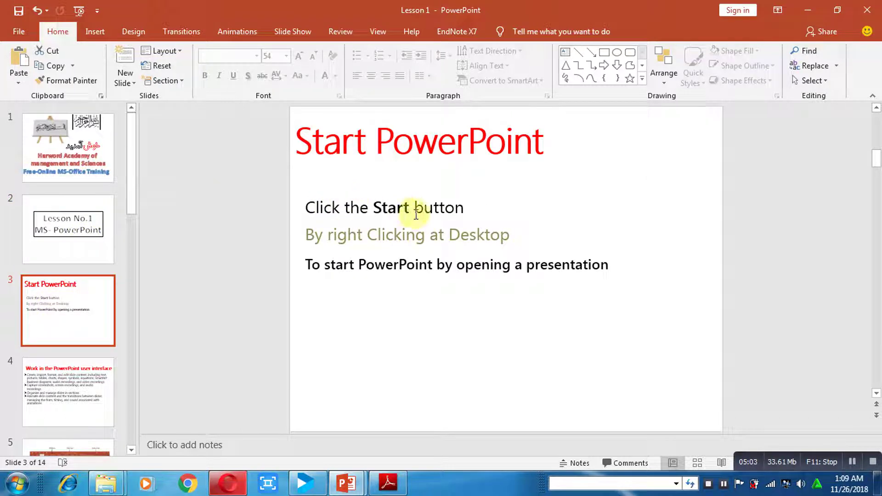
click(14, 487)
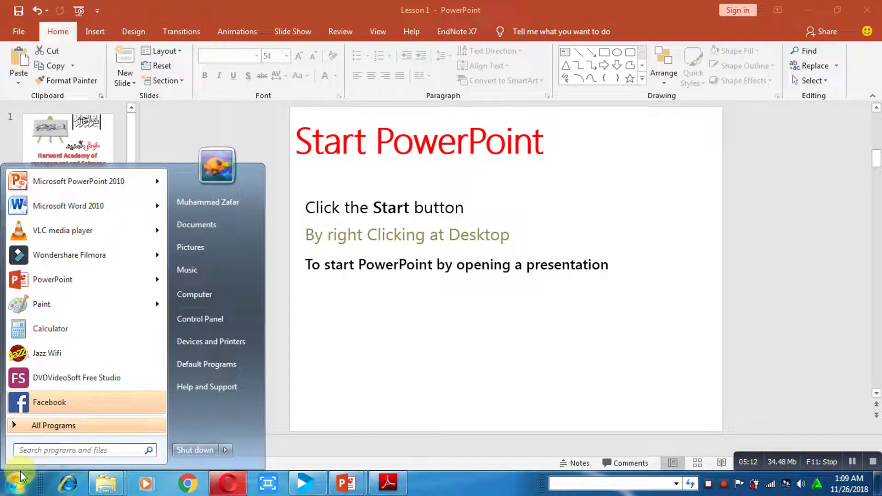
click(345, 342)
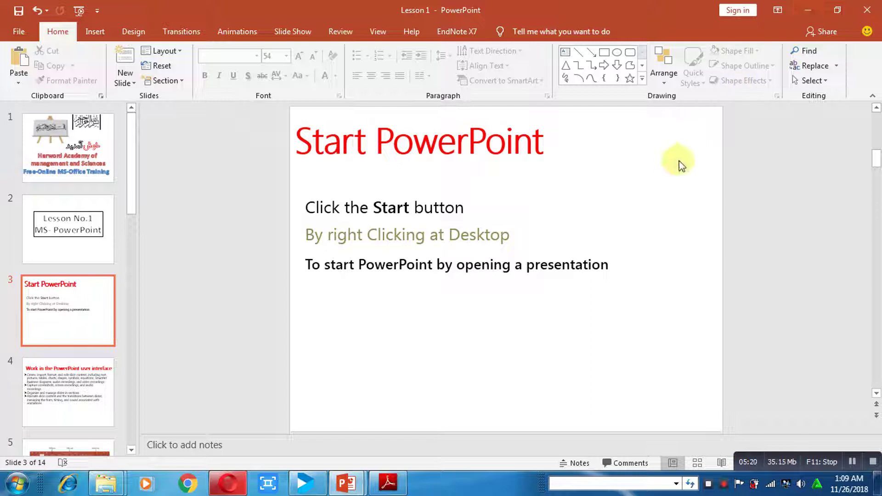
click(804, 4)
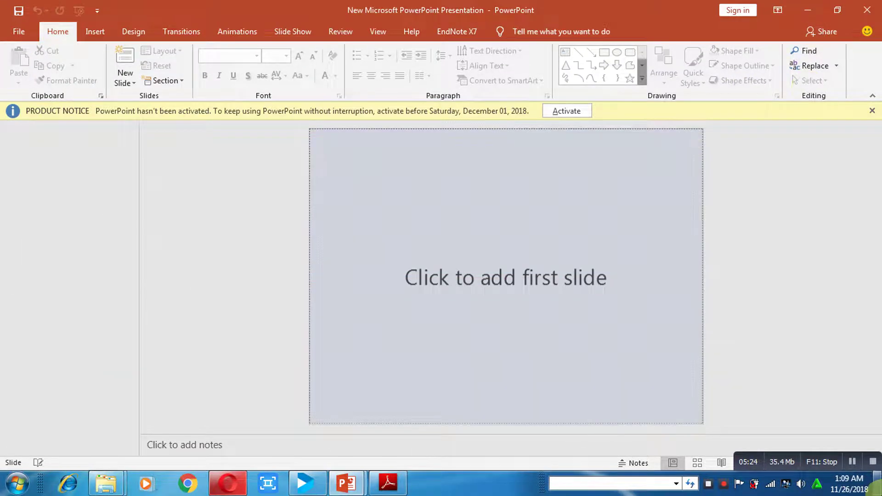
click(878, 483)
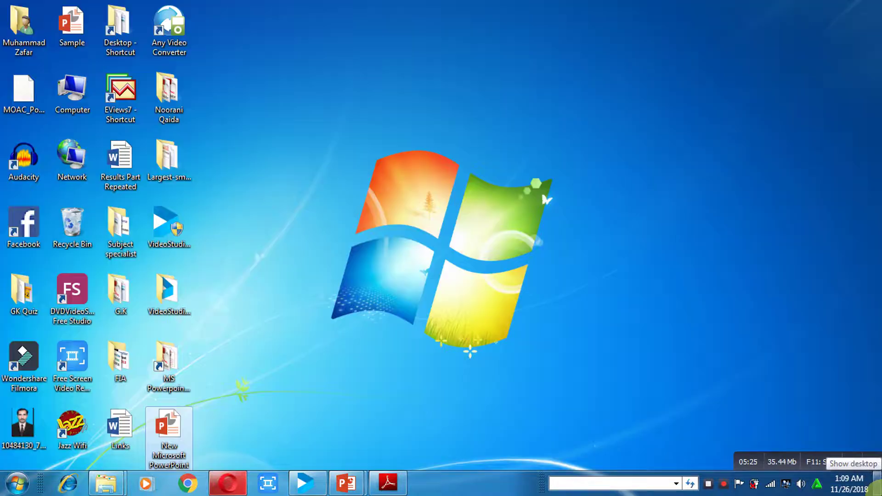
right_click(299, 114)
click(345, 265)
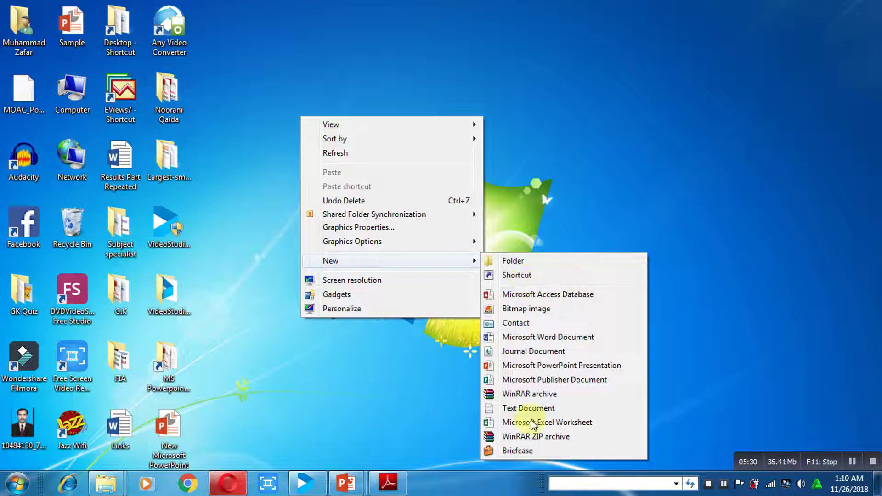
click(624, 180)
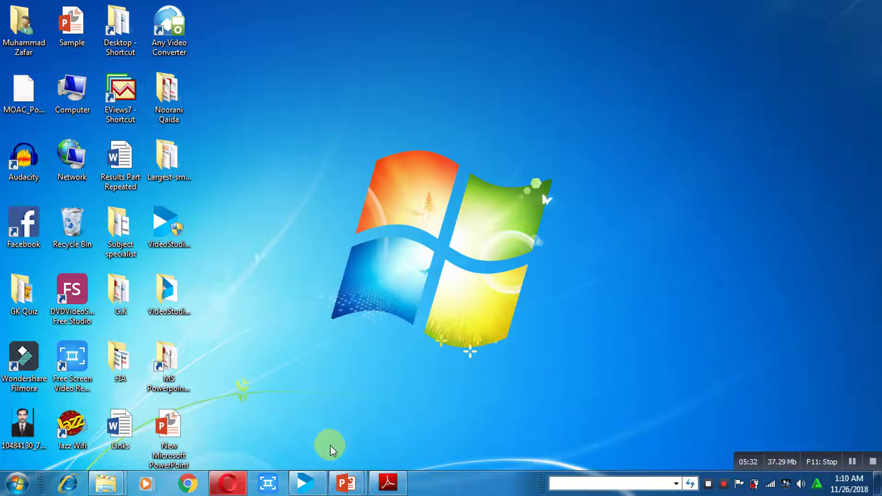
mouse_move(346, 483)
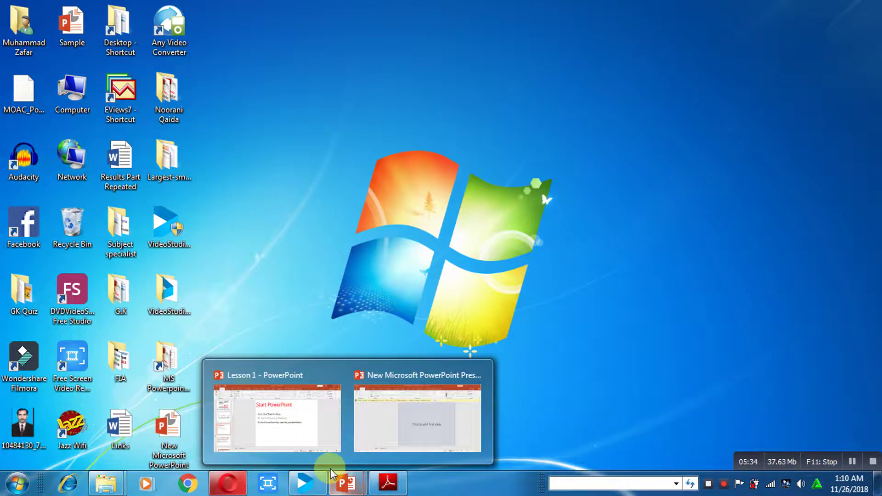
click(297, 425)
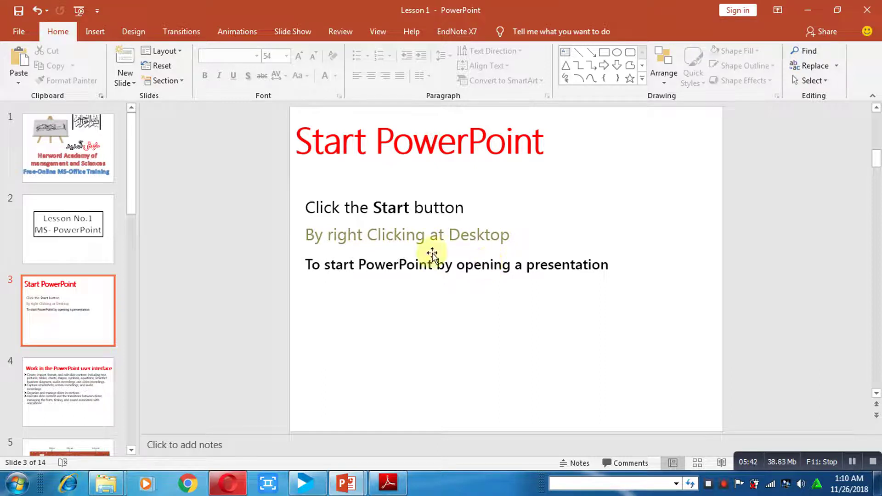
click(18, 32)
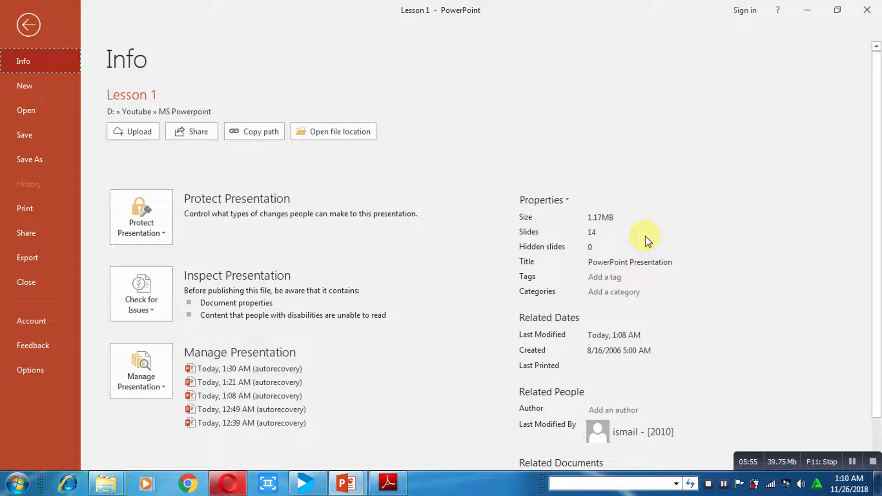
click(867, 11)
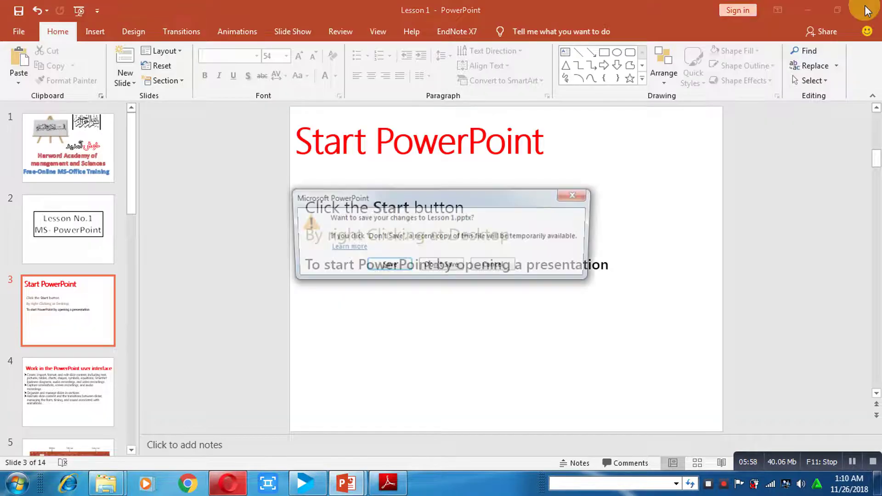
click(499, 268)
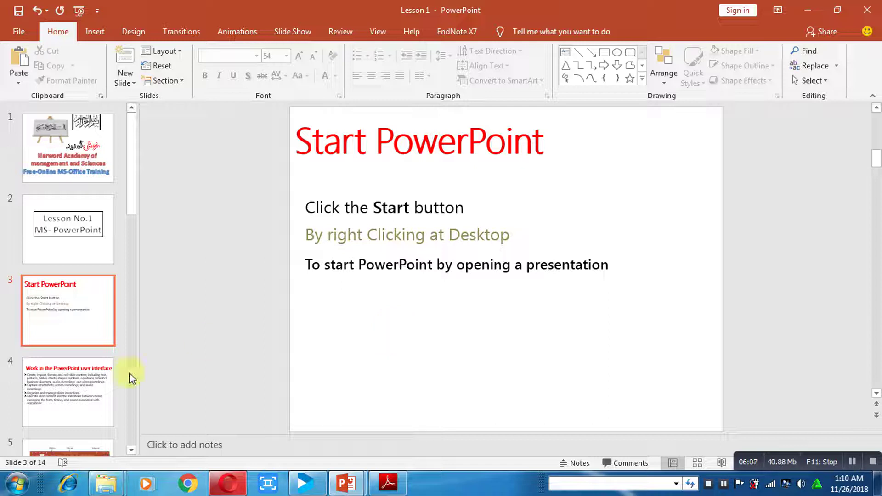
Review slide 4's user-interface overview, then go to slide 2, 'Lesson No.1 MS- PowerPoint'
click(86, 381)
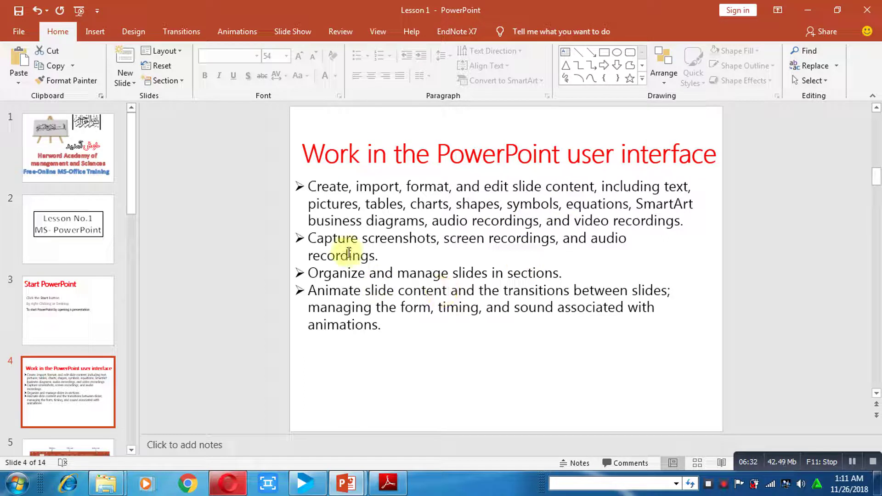
click(34, 238)
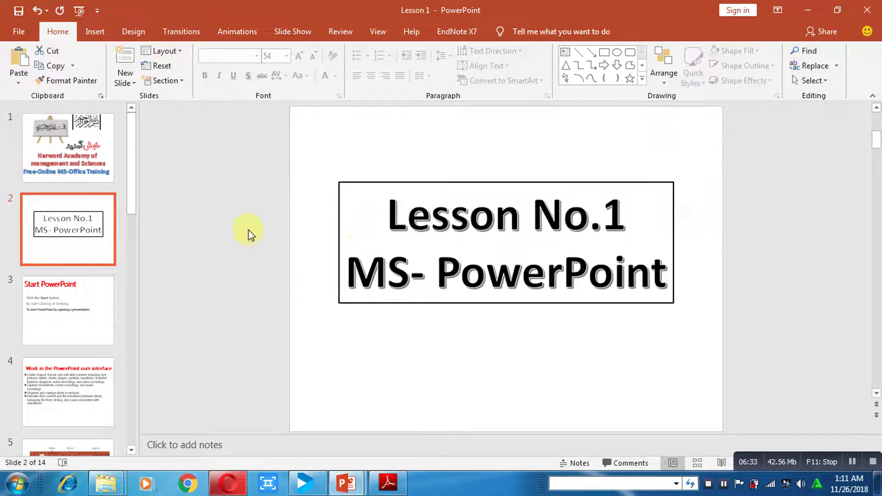
Trial-change the slide 2 title to Lesson No.2, restore No.1, then go to slide 4
click(360, 222)
click(475, 234)
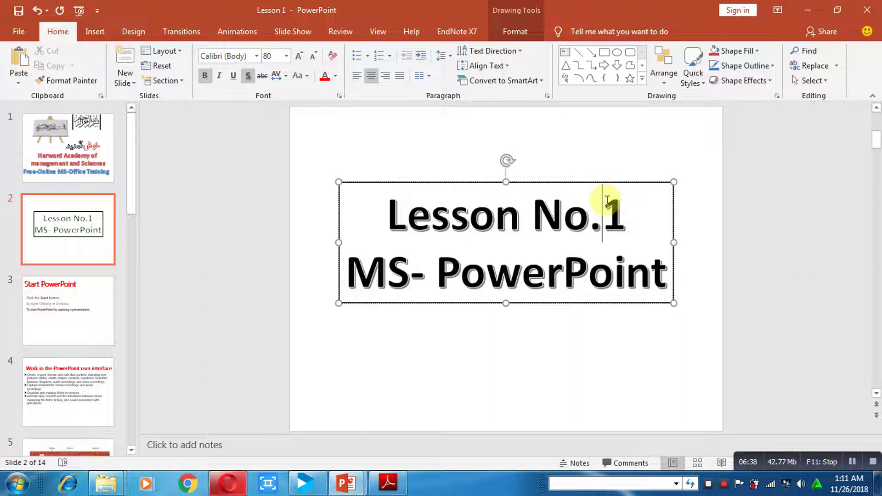
key(Delete)
text(2)
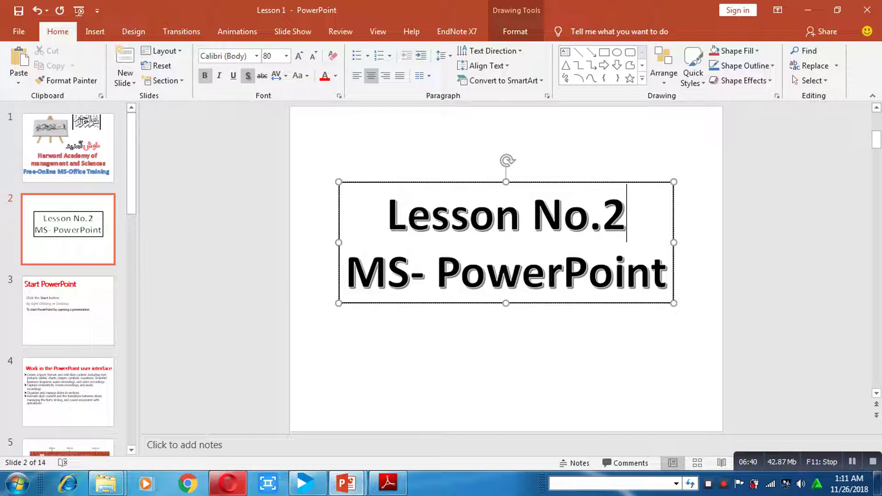
key(BackSpace)
text(1)
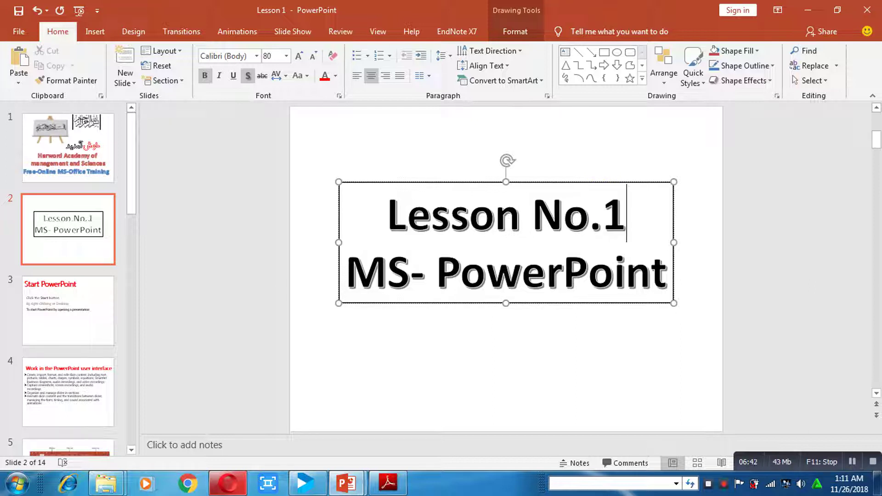
click(61, 409)
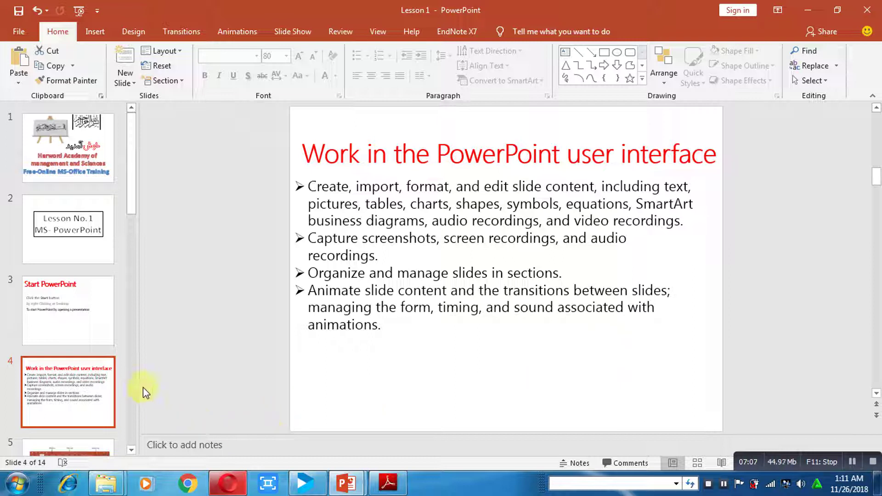
Advance to slide 5, the screenshot labelling the Ribbon, Title bar and Status bar
key(Down)
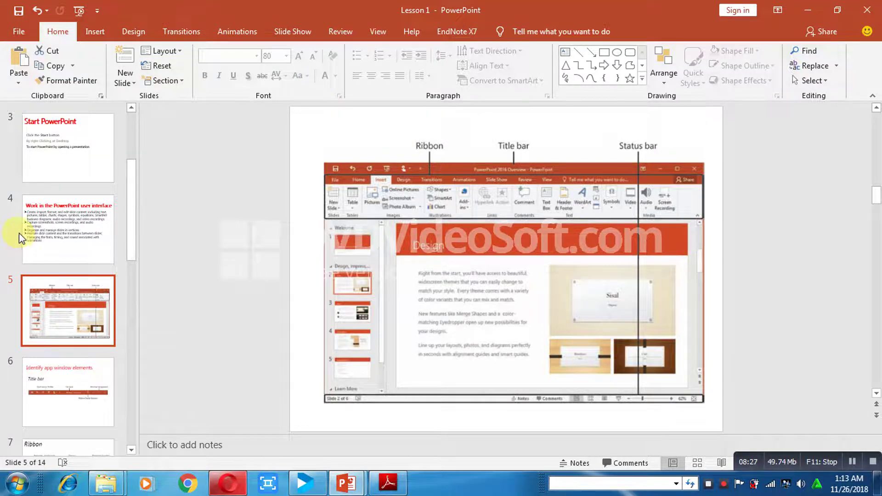
click(44, 229)
click(349, 211)
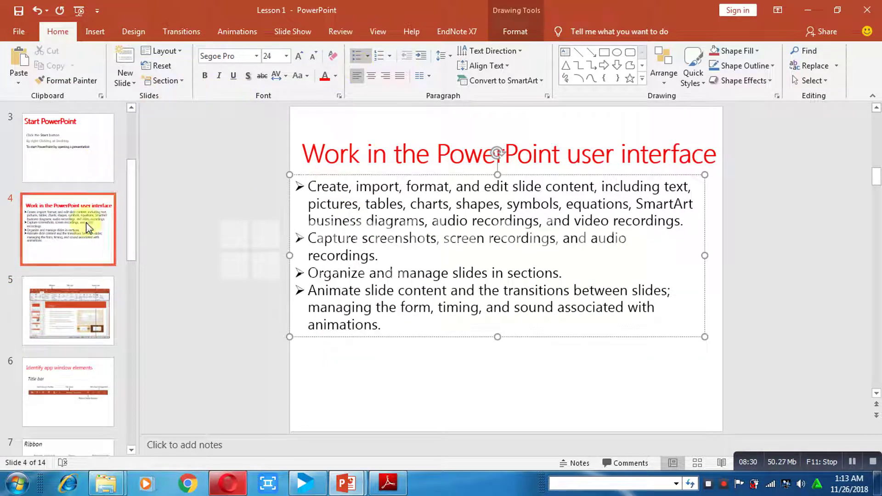
click(58, 291)
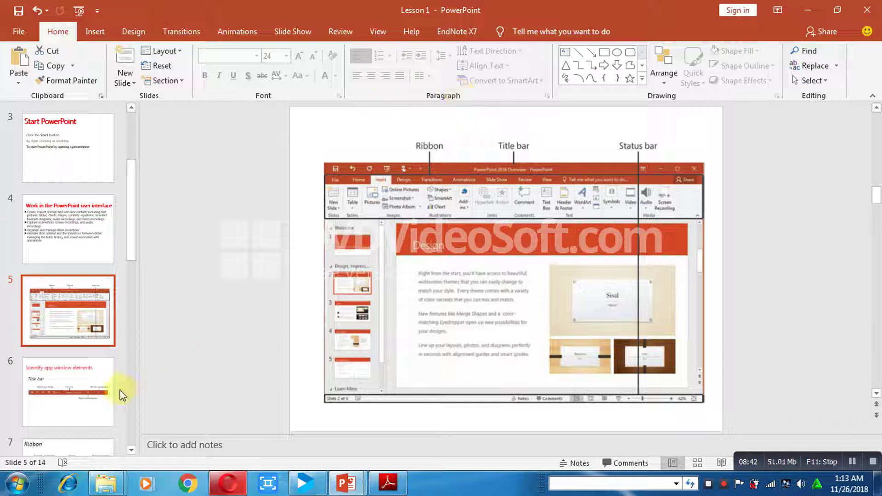
click(92, 399)
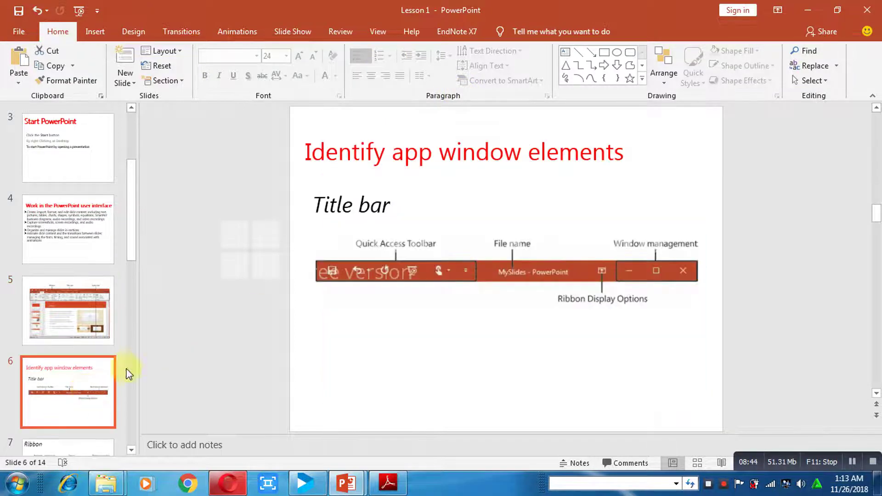
click(90, 324)
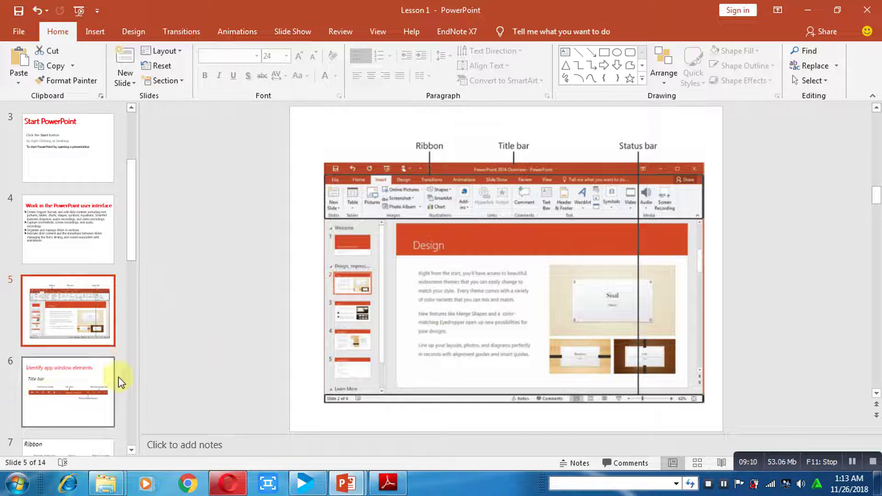
Step through slide 6 and on to slide 7, the Ribbon tabs-and-groups diagram
click(79, 387)
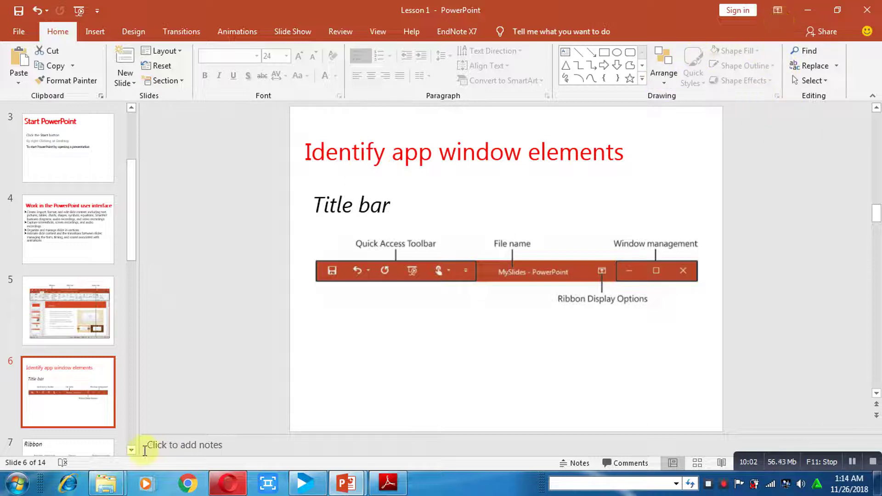
key(Down)
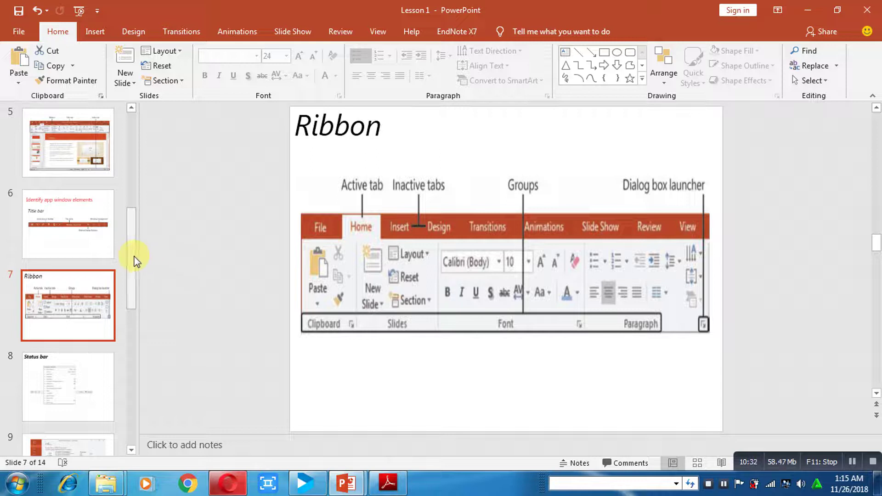
Display slide 8, 'Status bar', picturing the Customize Status Bar options list
click(66, 388)
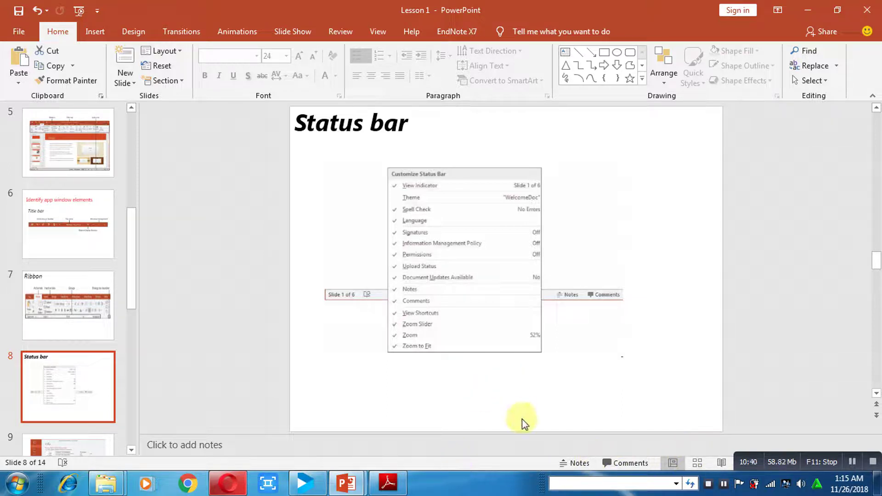
View and dismiss the Customize Status Bar menu, then move to slide 9's Info screenshot
right_click(470, 461)
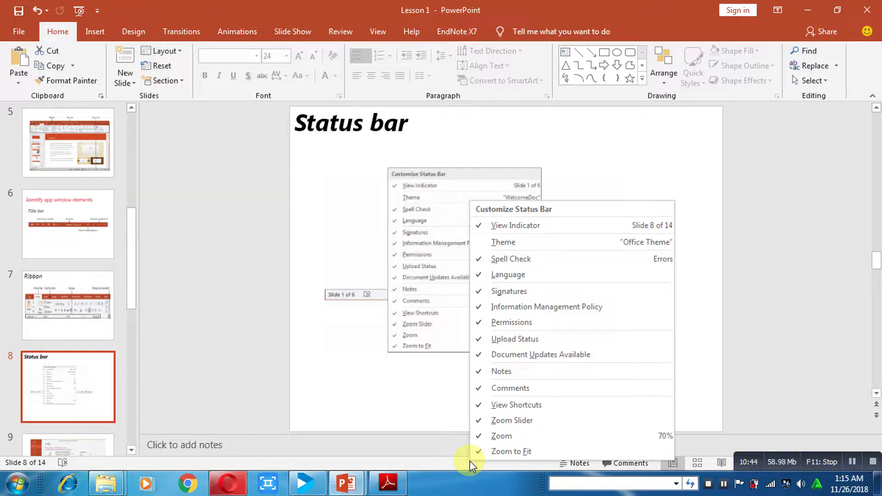
right_click(409, 461)
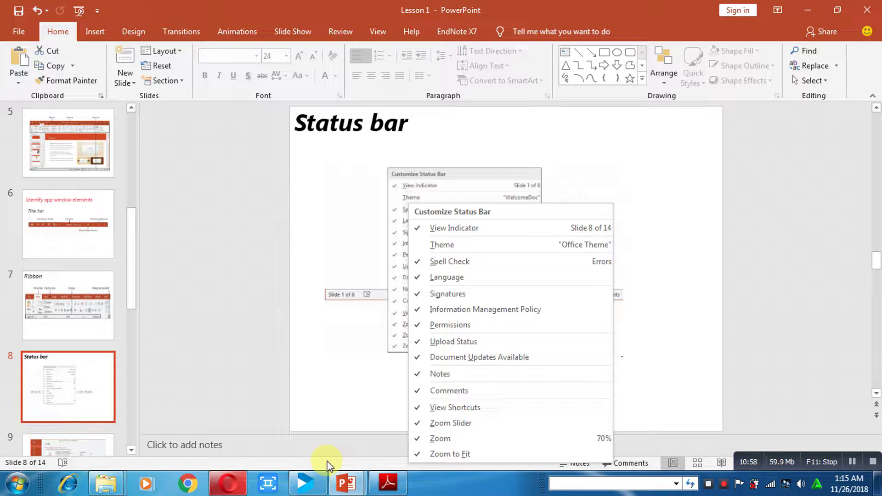
click(63, 371)
key(Down)
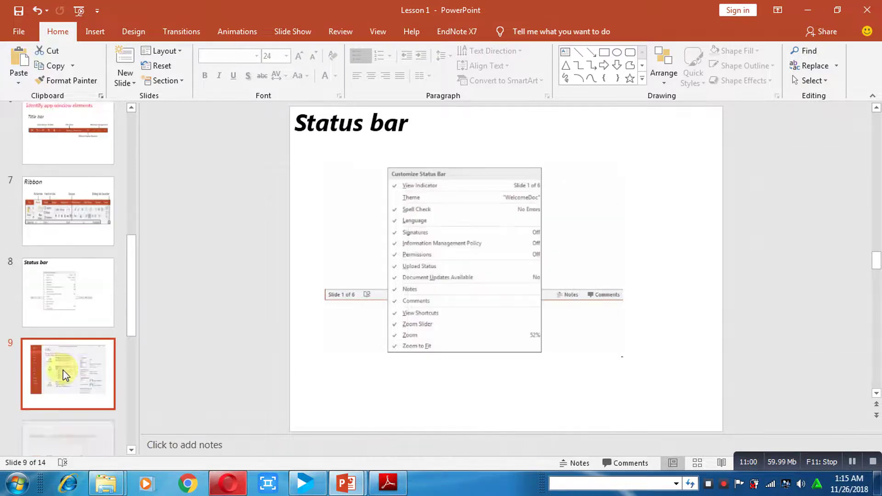
scroll(62, 370, down, 1)
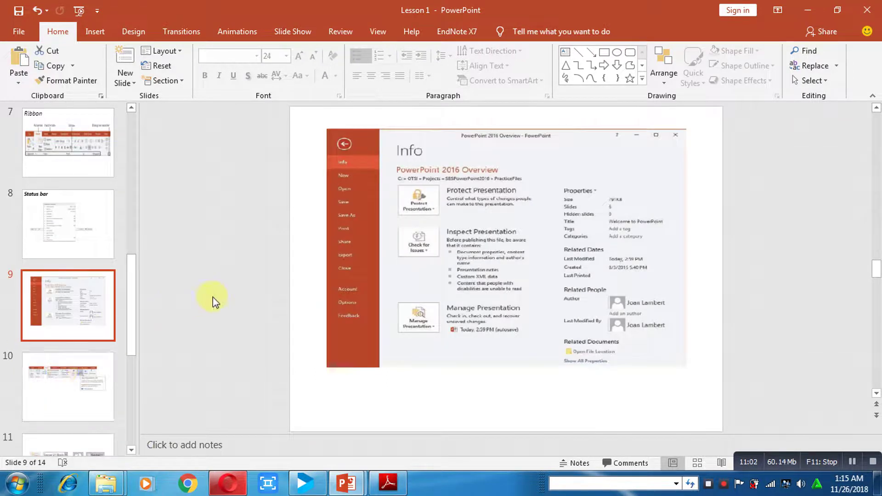
click(11, 31)
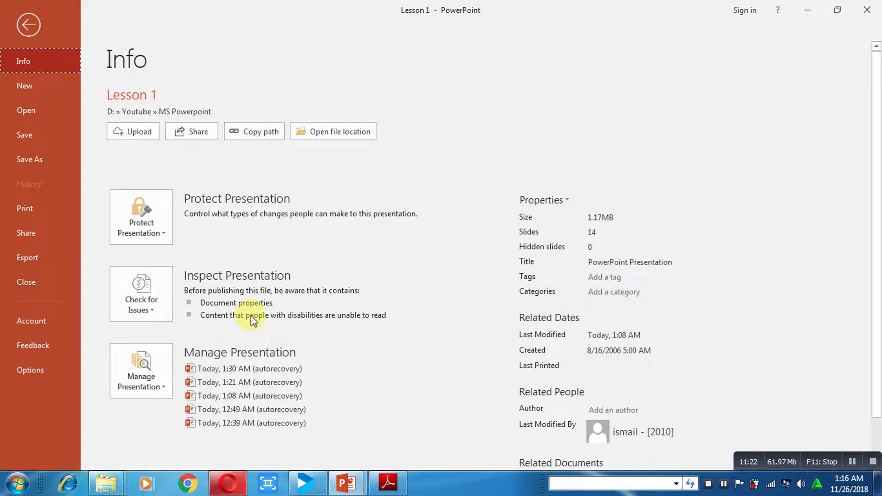
click(26, 27)
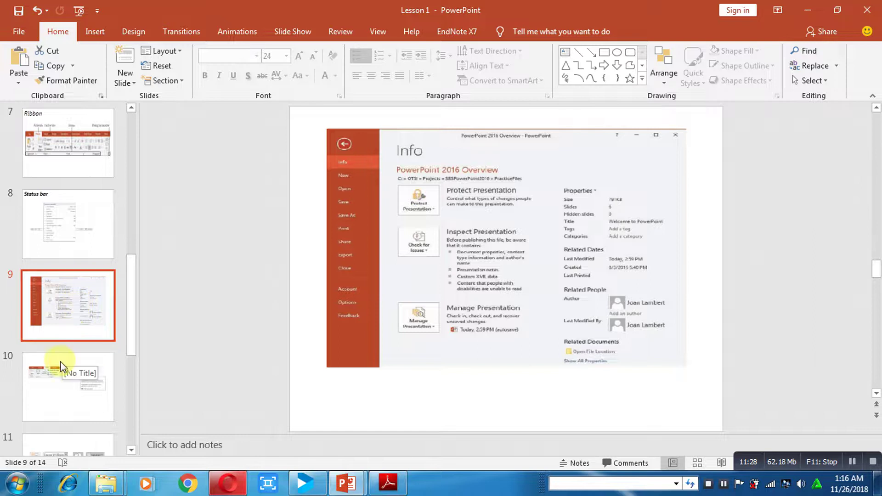
On slide 10, browse the Insert tab's Shapes gallery, then advance to slide 11
click(60, 360)
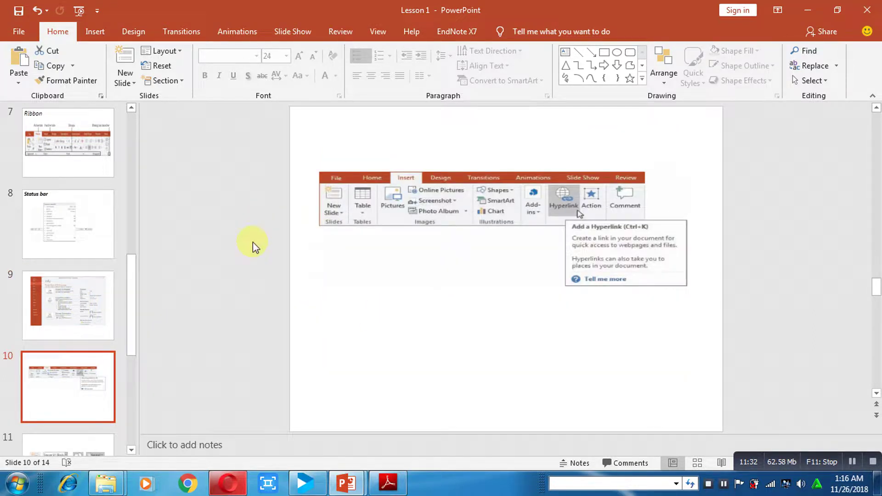
click(100, 31)
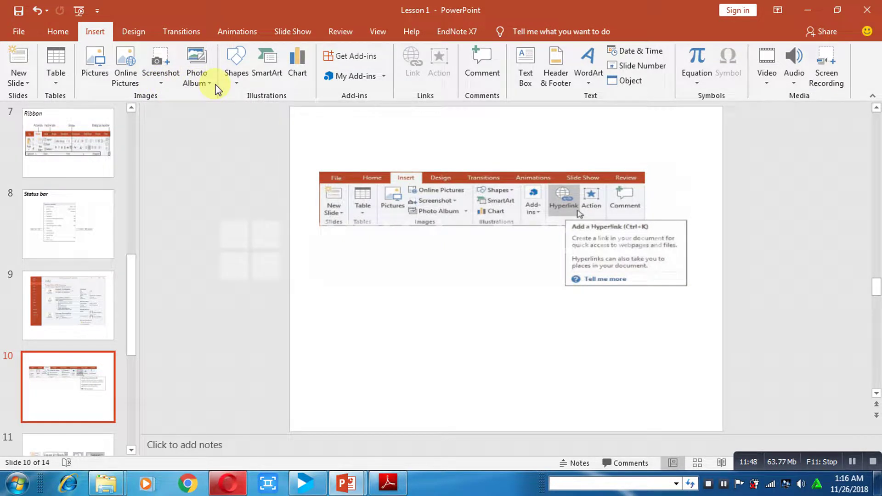
click(234, 74)
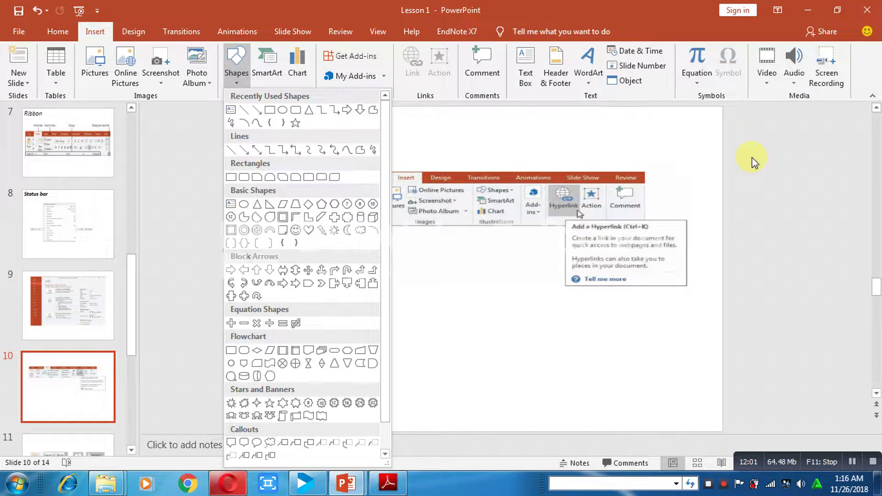
click(753, 160)
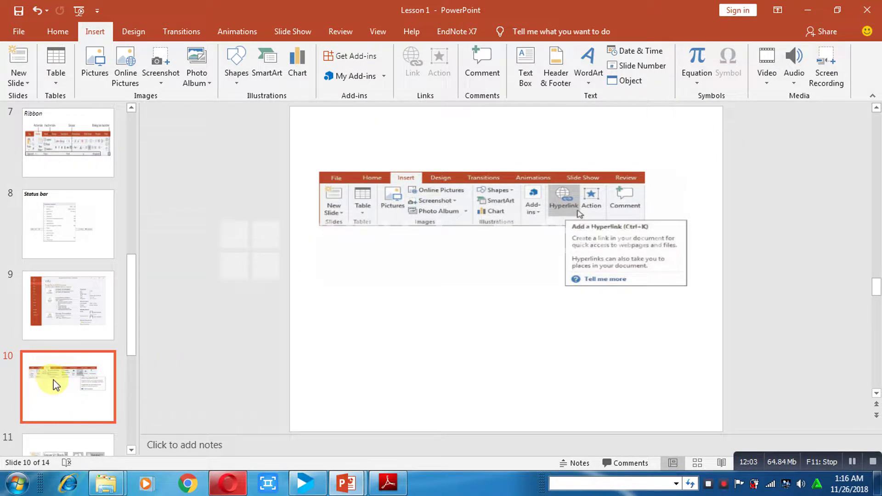
key(Down)
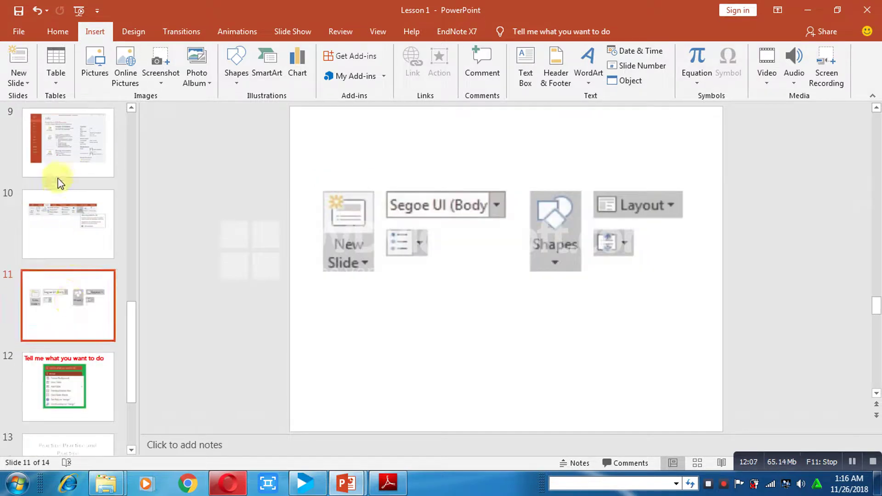
Revisit slides 9, 10 and 11, then show slide 12 on the Tell Me search
click(60, 166)
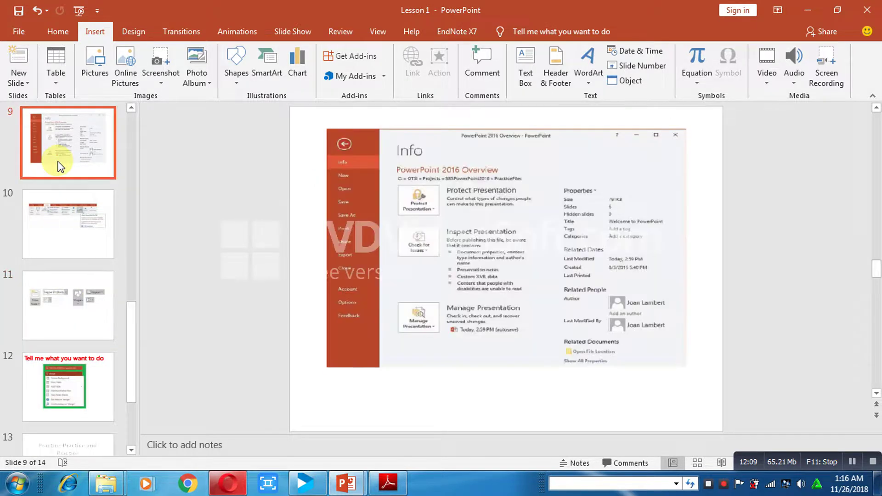
click(57, 209)
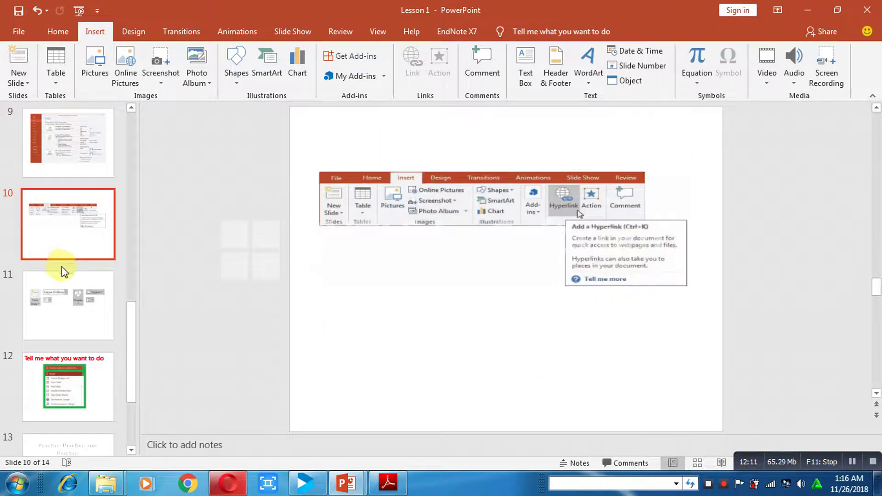
click(57, 287)
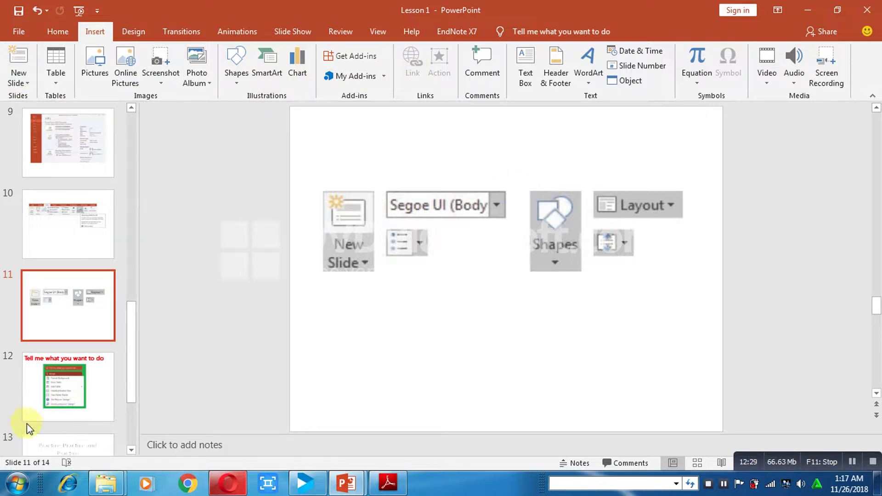
click(42, 394)
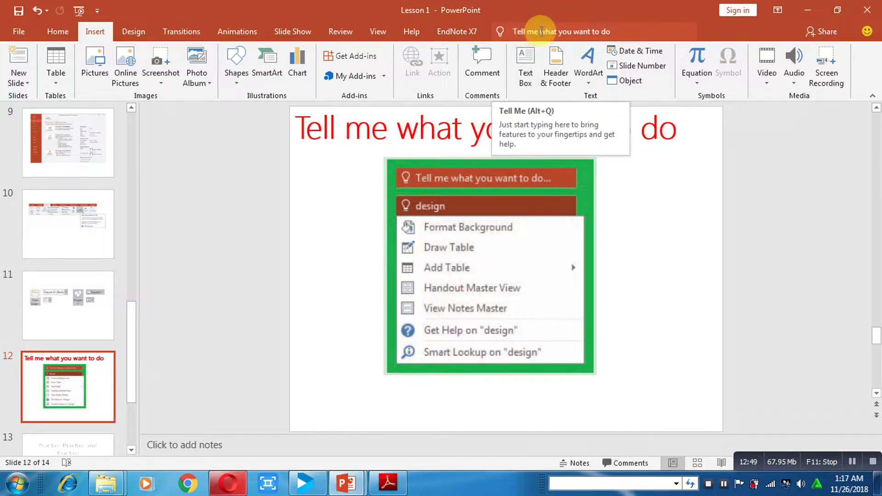
click(568, 29)
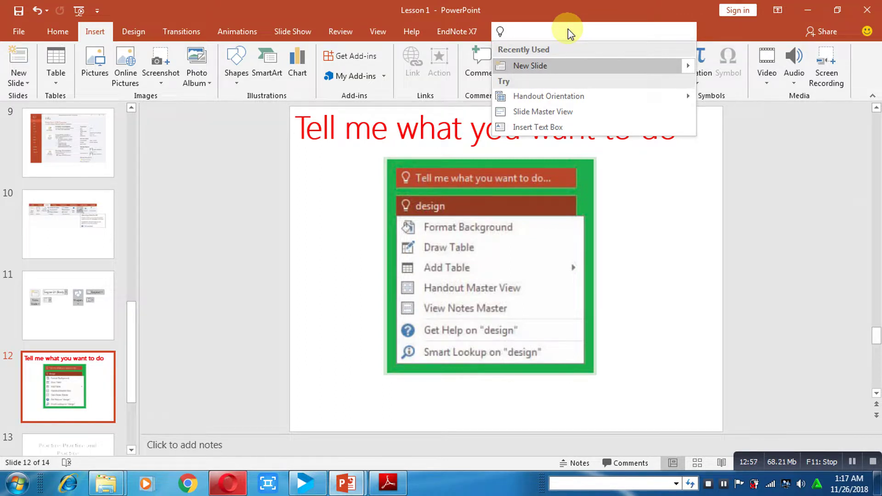
text(wor)
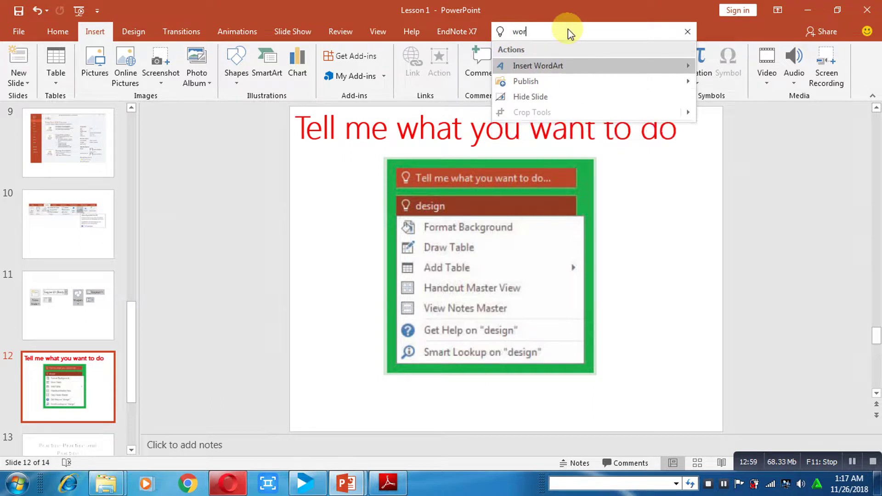
text(d)
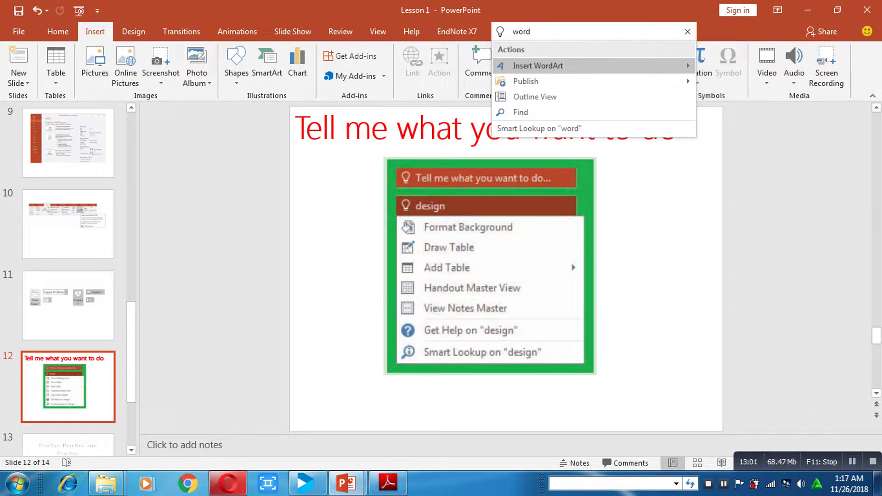
text(a)
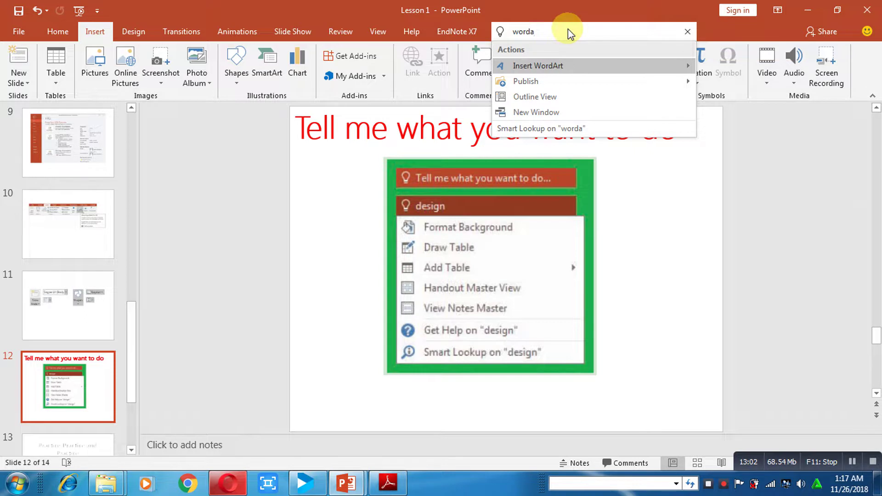
click(546, 73)
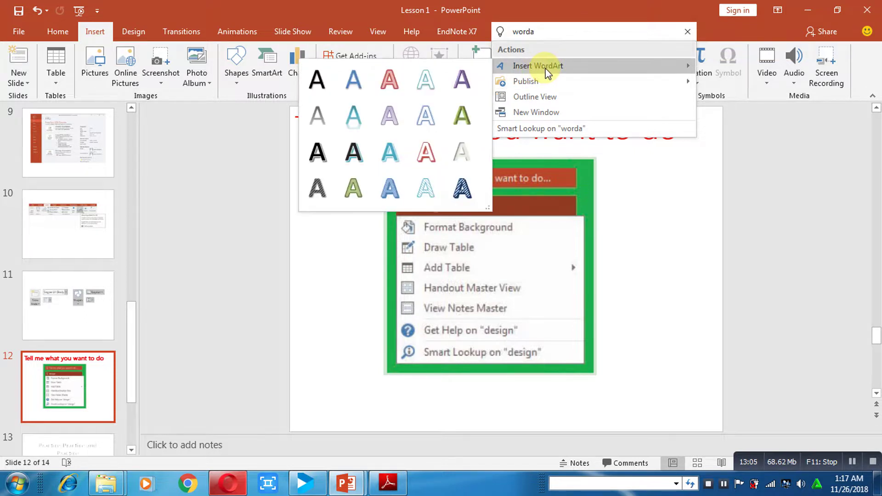
click(264, 237)
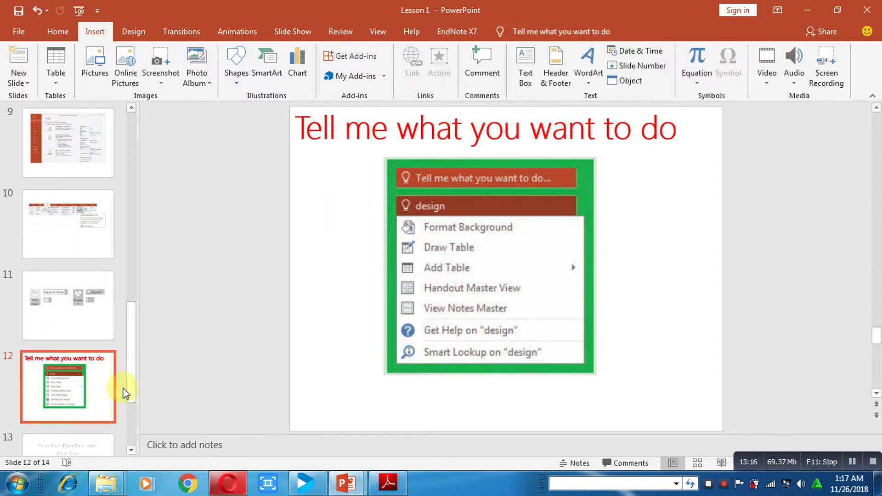
Show slide 13, 'Practice-Practice and Practice', then the final 'Thanks' slide 14
drag(132, 386, 133, 409)
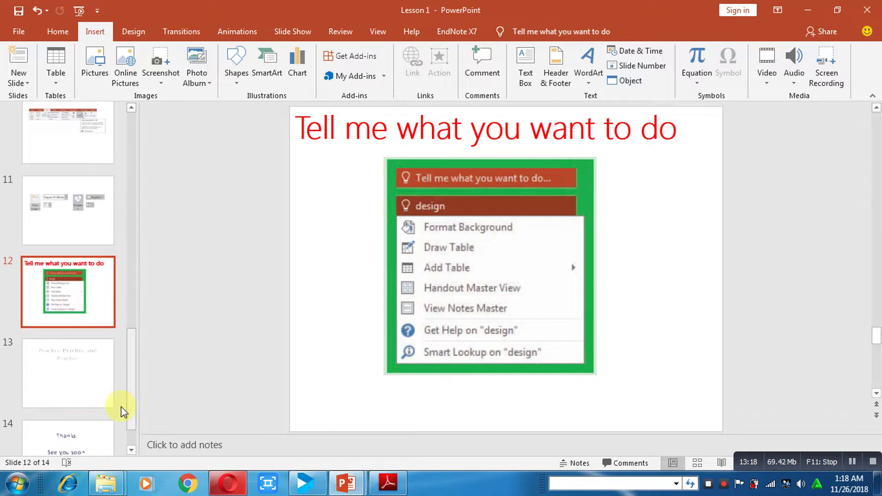
click(61, 390)
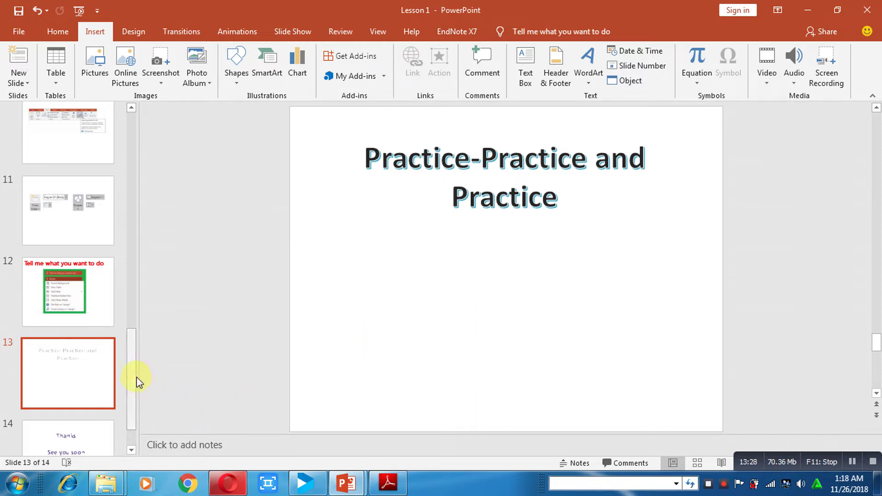
drag(133, 387, 136, 407)
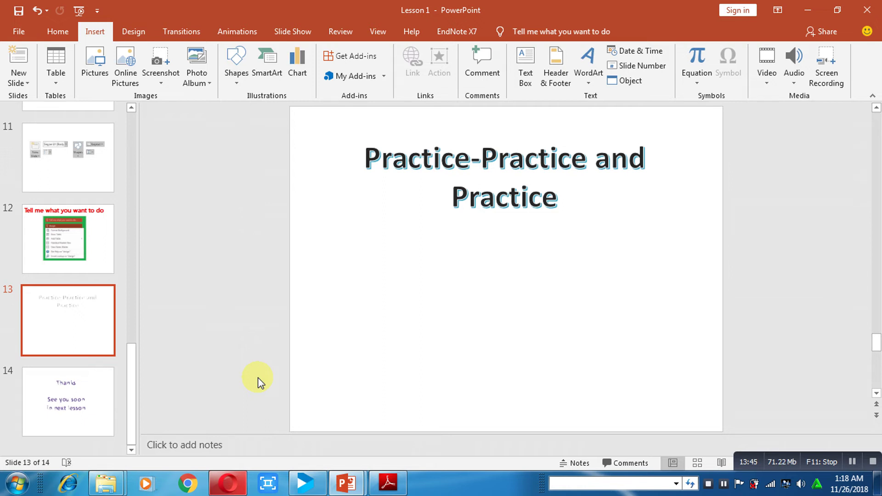
click(79, 386)
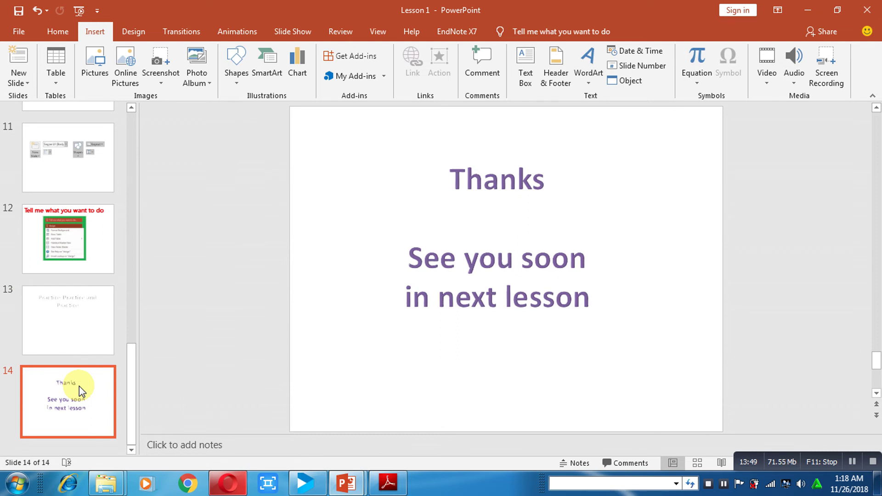